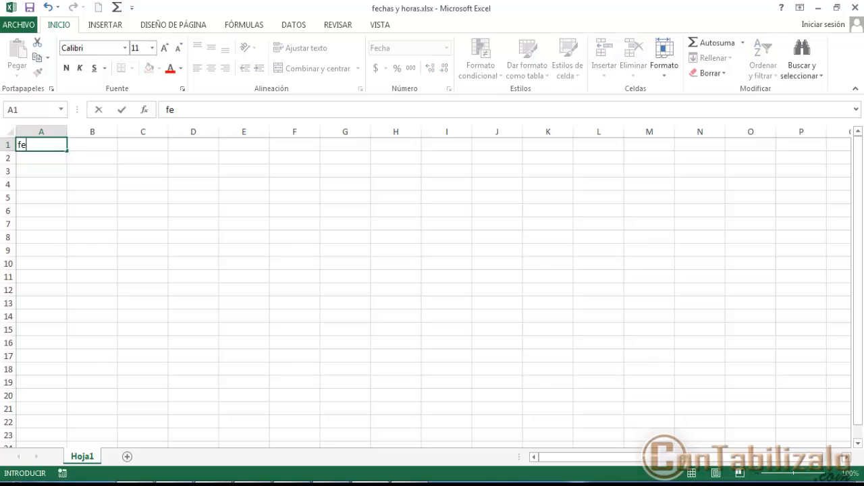
- Enter the heading "fecha inicial" in A1 and the date 1/1/1900 in A2
{"action": "key", "text": "Return"}
{"action": "type", "text": "1/1/190"}
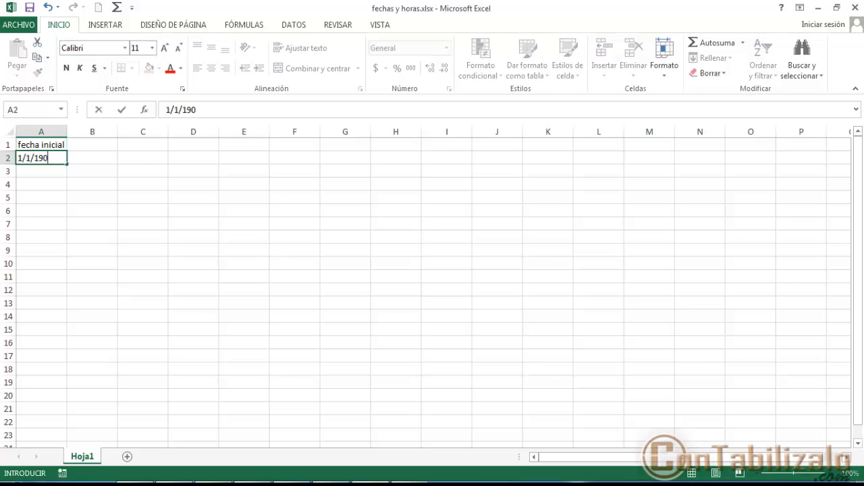
{"action": "key", "text": "Return"}
{"action": "key", "text": "Return"}
- Enter the heading "fecha final" in A4 and the date 31/12/9999 in A5
{"action": "type", "text": "fecha final"}
{"action": "key", "text": "Return"}
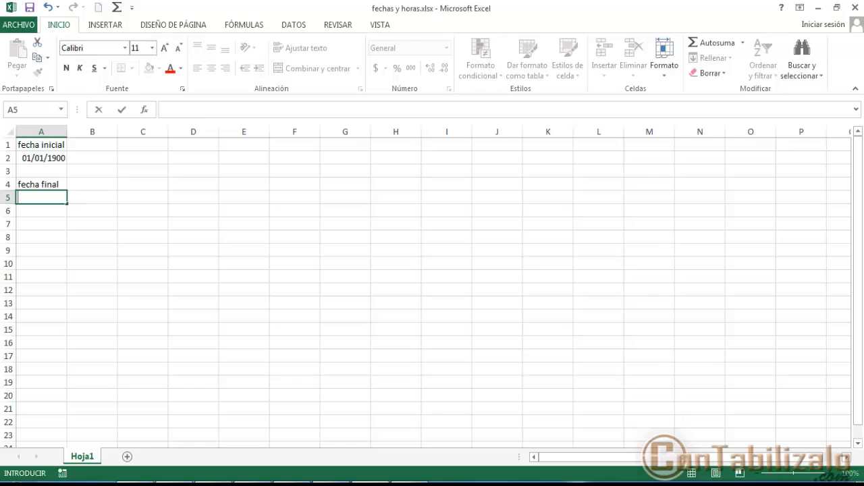
{"action": "type", "text": "31/12/9999"}
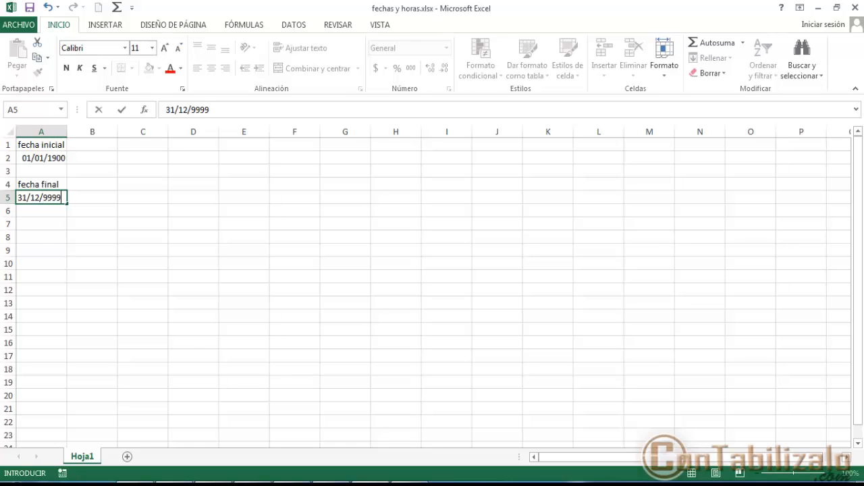
{"action": "key", "text": "Return"}
- Enter the formula +A2 in cell B2 to reference the initial date
{"action": "key", "text": "Up"}
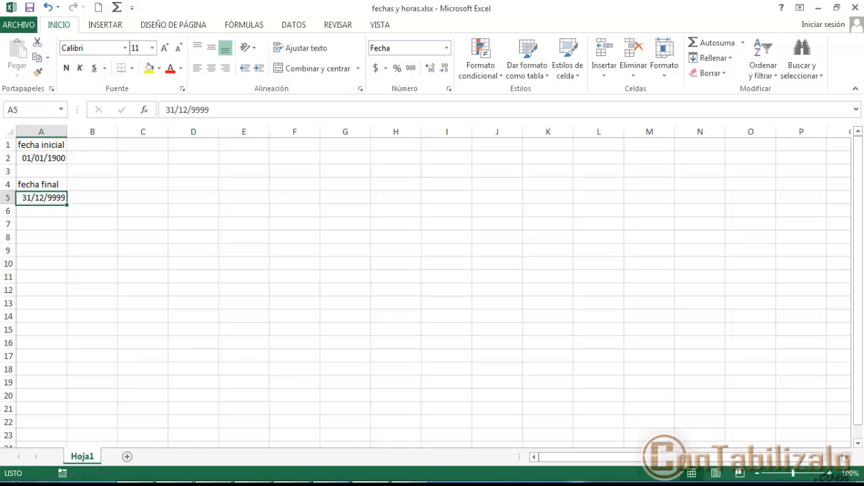
{"action": "key", "text": "Up"}
{"action": "key", "text": "Up"}
{"action": "key", "text": "Up"}
{"action": "key", "text": "Right"}
{"action": "type", "text": "+"}
{"action": "key", "text": "Left"}
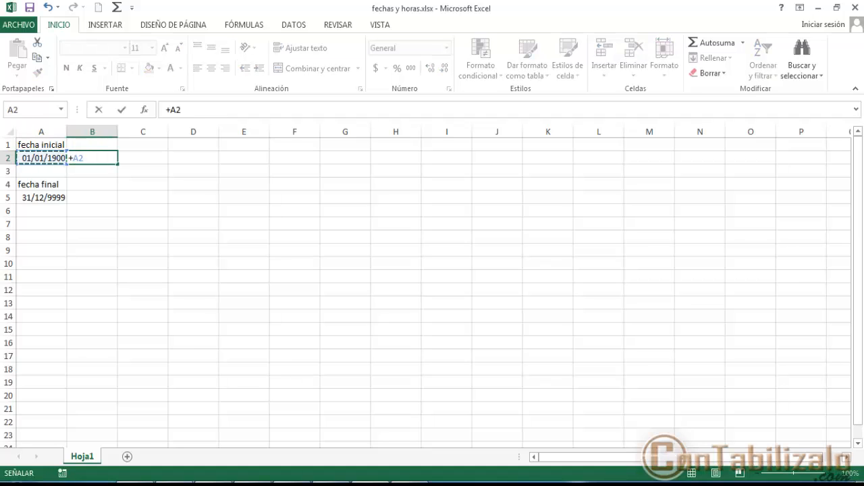
{"action": "key", "text": "Return"}
- Enter the formula +A5 in cell B5 to reference the final date
{"action": "key", "text": "Down"}
{"action": "key", "text": "Down"}
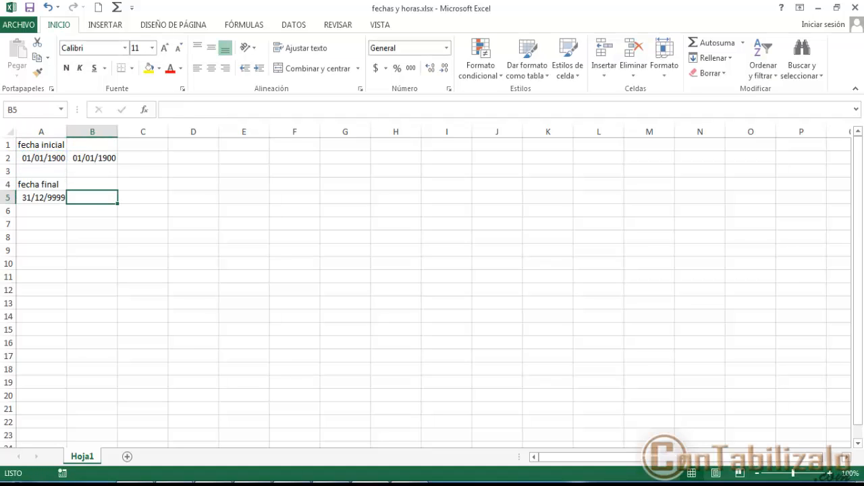
{"action": "type", "text": "+"}
{"action": "key", "text": "Left"}
{"action": "key", "text": "Return"}
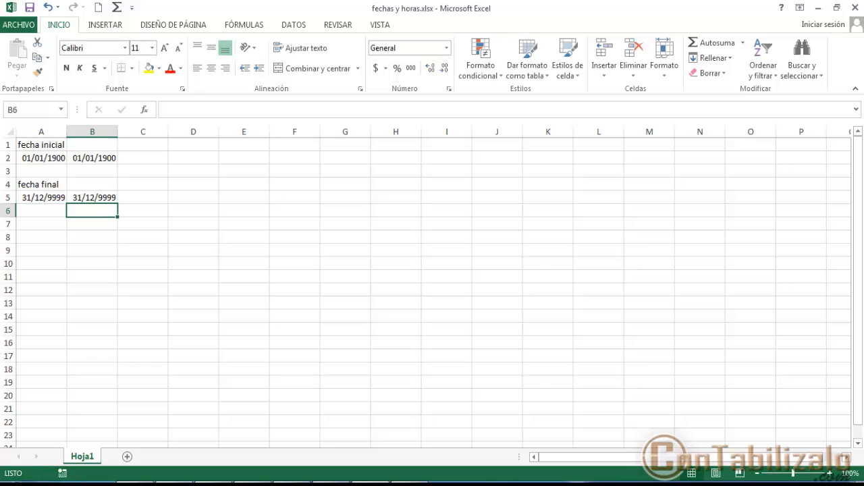
- Apply the General number format to the range B2:B5 so the dates display as serial numbers
{"action": "key", "text": "Up"}
{"action": "key", "text": "Up"}
{"action": "key", "text": "Up"}
{"action": "key", "text": "Up"}
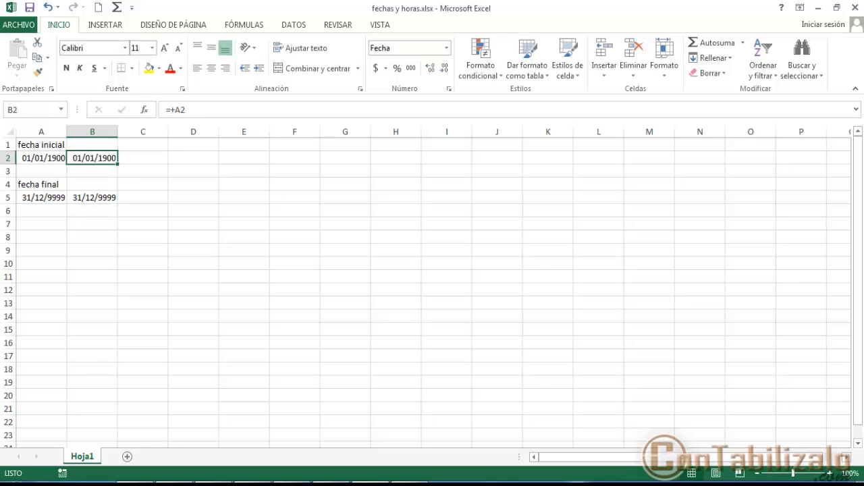
{"action": "key", "text": "shift+Down"}
{"action": "key", "text": "shift+Down"}
{"action": "key", "text": "shift+Down"}
{"action": "right_click", "coordinate": [91, 169]}
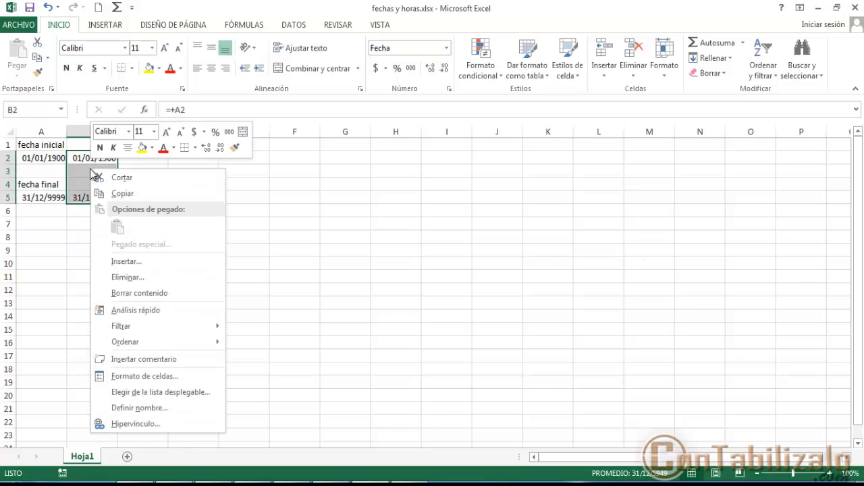
{"action": "left_click", "coordinate": [130, 378]}
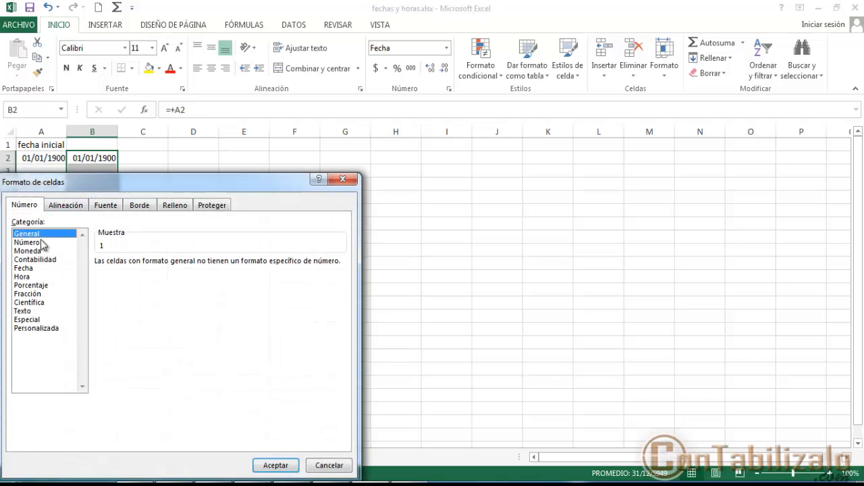
{"action": "left_click", "coordinate": [278, 465]}
{"action": "left_click", "coordinate": [100, 199]}
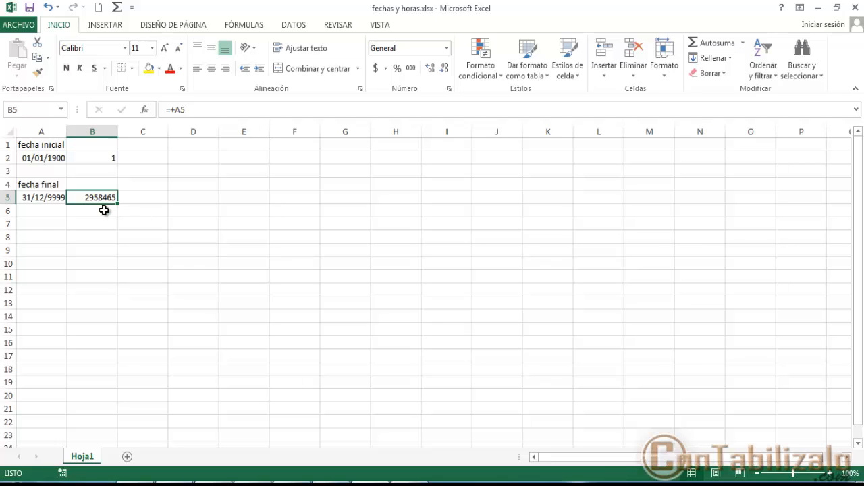
- Insert three blank rows above row 3 and fill row 2's contents down into row 3
{"action": "left_click", "coordinate": [7, 171]}
{"action": "key", "text": "ctrl+plus"}
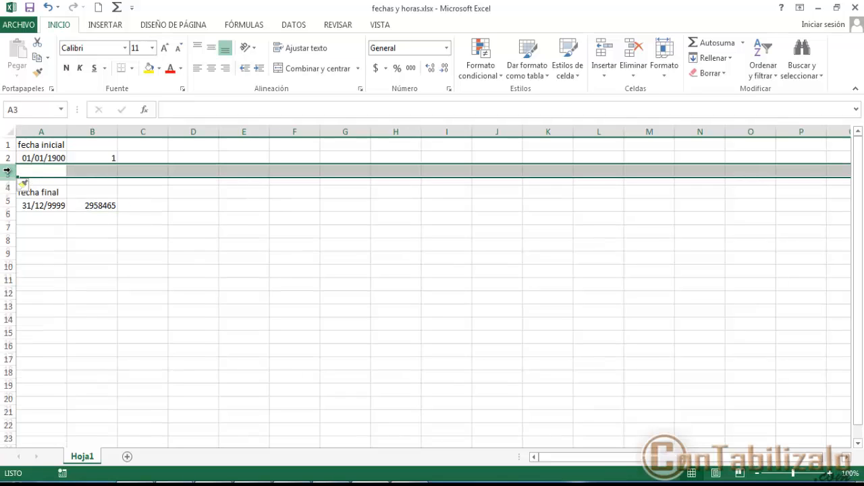
{"action": "key", "text": "ctrl+plus"}
{"action": "key", "text": "ctrl+d"}
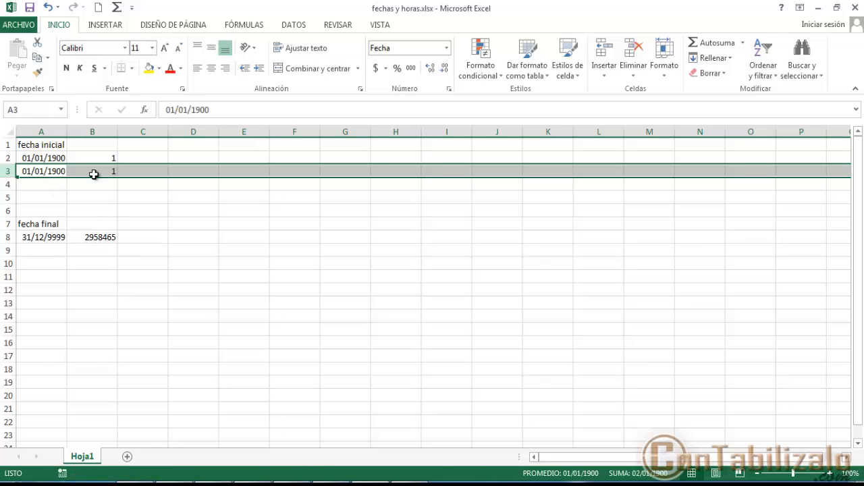
- Change the date in A3 to 02/01/1900 and select its serial number in B3
{"action": "double_click", "coordinate": [31, 171]}
{"action": "key", "text": "BackSpace"}
{"action": "type", "text": "2"}
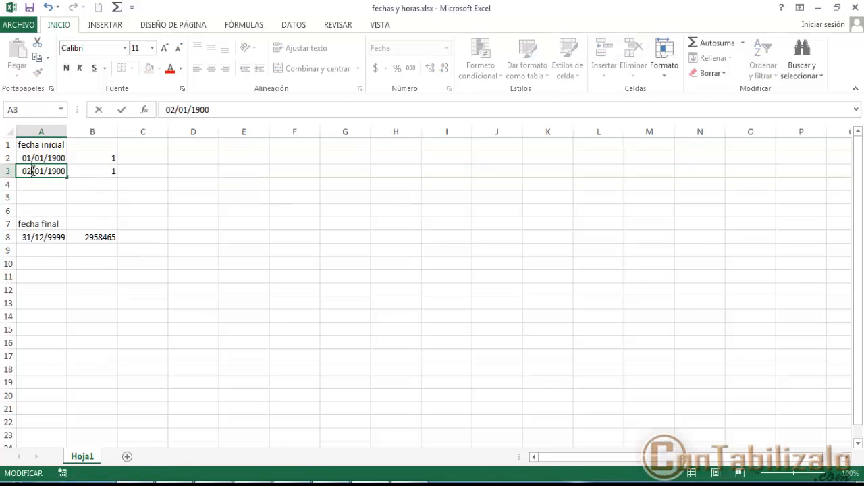
{"action": "key", "text": "Return"}
{"action": "left_click", "coordinate": [117, 171]}
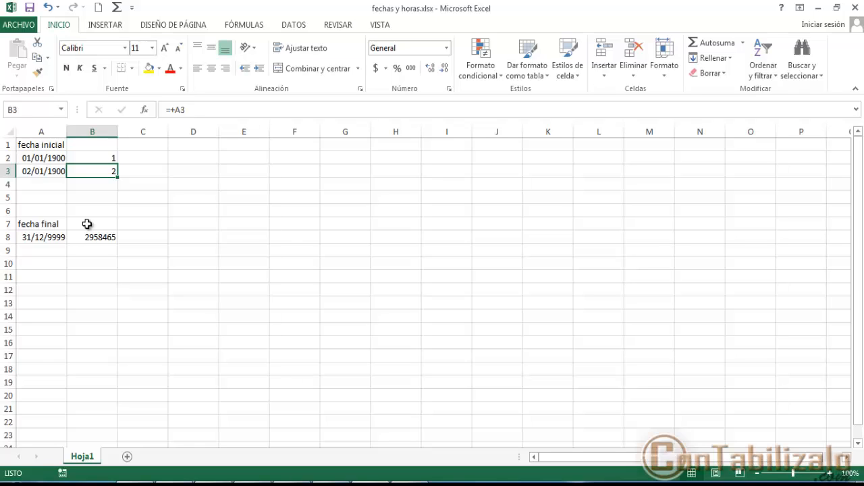
- Enter the dates 20/1/2020 in D2 and 30/1/2020 in D3
{"action": "key", "text": "Right"}
{"action": "key", "text": "Right"}
{"action": "key", "text": "Up"}
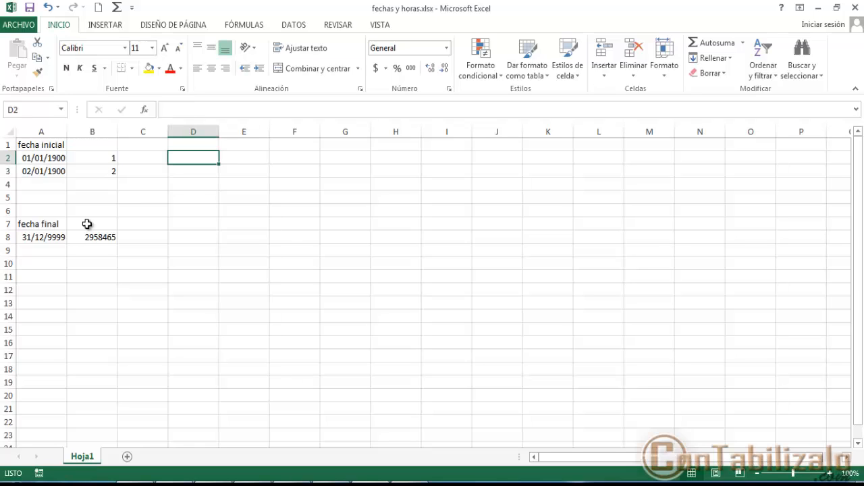
{"action": "type", "text": "20/1/2020"}
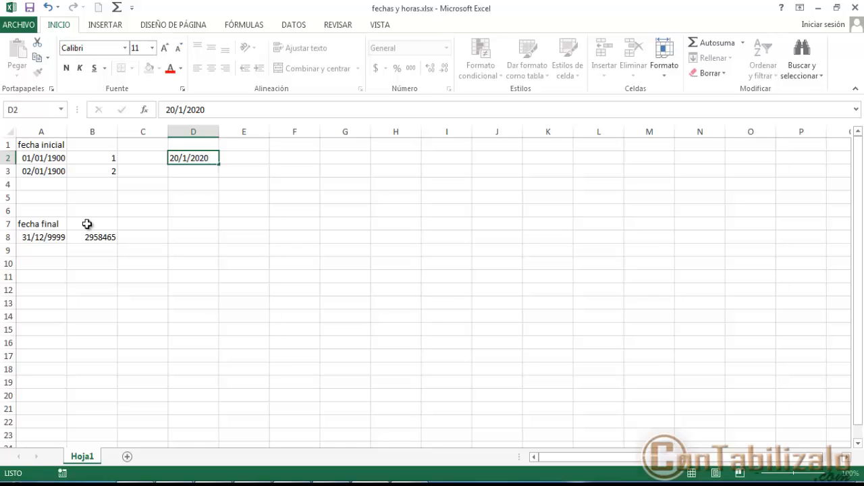
{"action": "key", "text": "Return"}
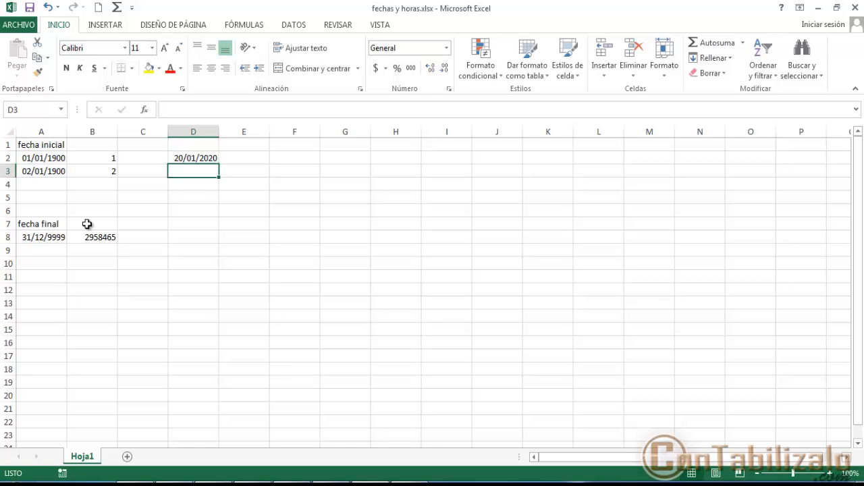
{"action": "type", "text": "30/1/2020"}
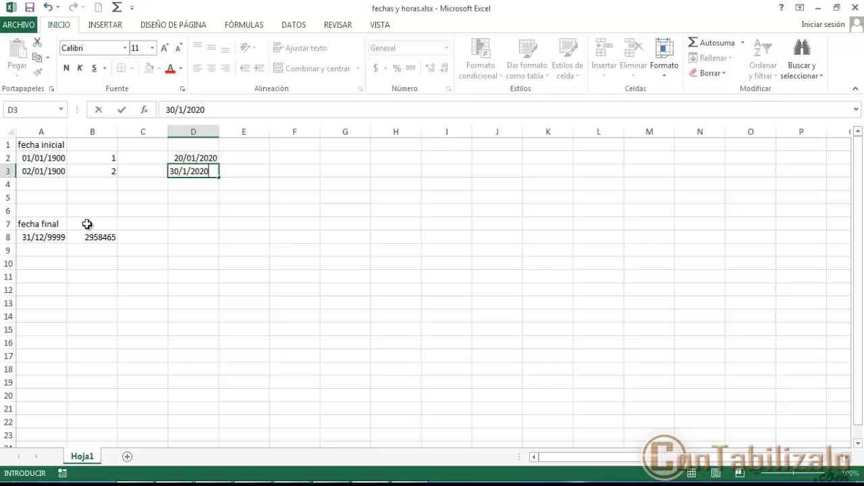
{"action": "key", "text": "Return"}
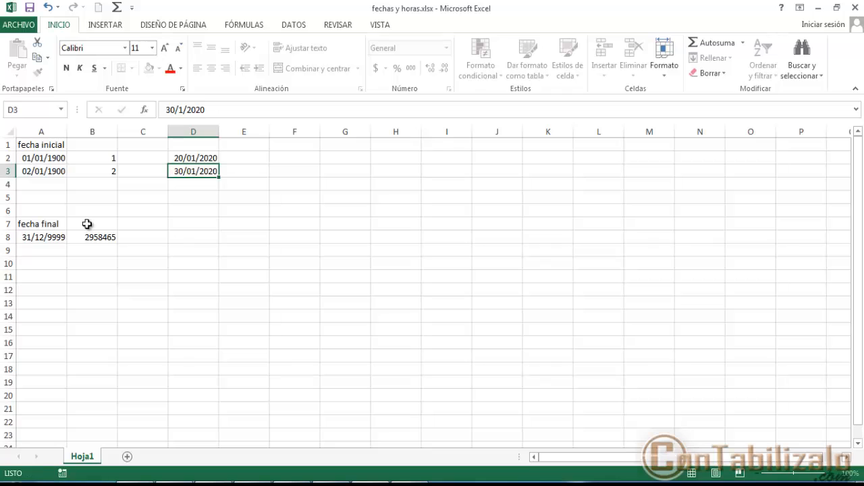
- Calculate the days between the two 2020 dates in E3 with the formula +D3-D2
{"action": "key", "text": "Right"}
{"action": "key", "text": "Up"}
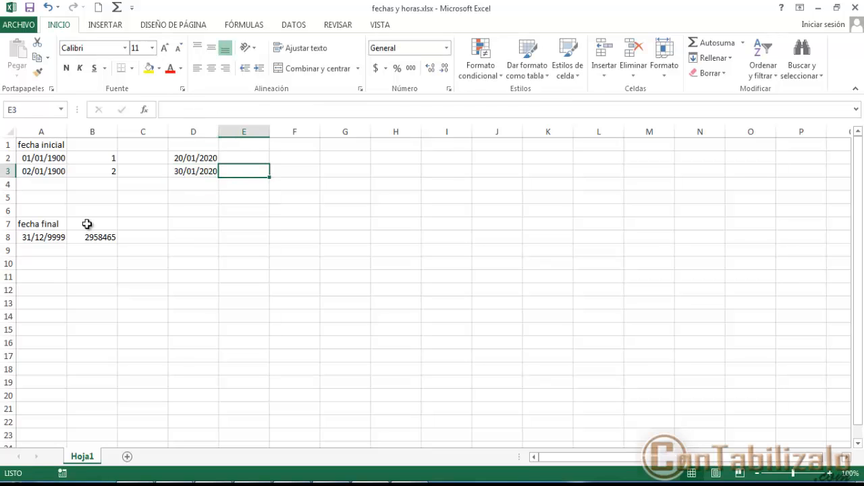
{"action": "type", "text": "+"}
{"action": "key", "text": "Left"}
{"action": "type", "text": "-"}
{"action": "key", "text": "Left"}
{"action": "key", "text": "Up"}
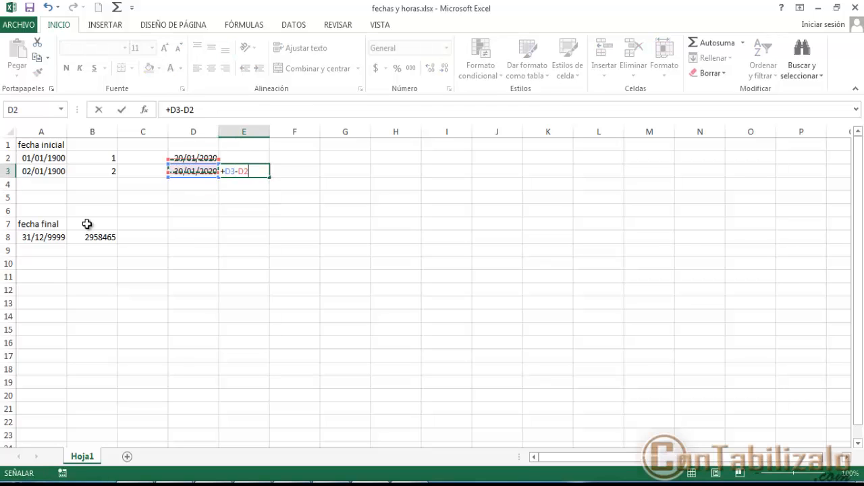
{"action": "key", "text": "Return"}
{"action": "key", "text": "Up"}
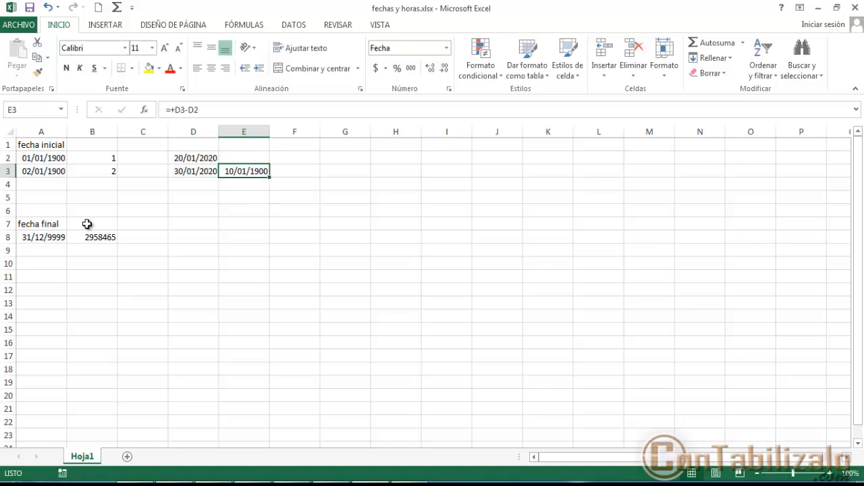
- Copy the General formatting of B3 onto the date difference in E3
{"action": "left_click", "coordinate": [87, 172]}
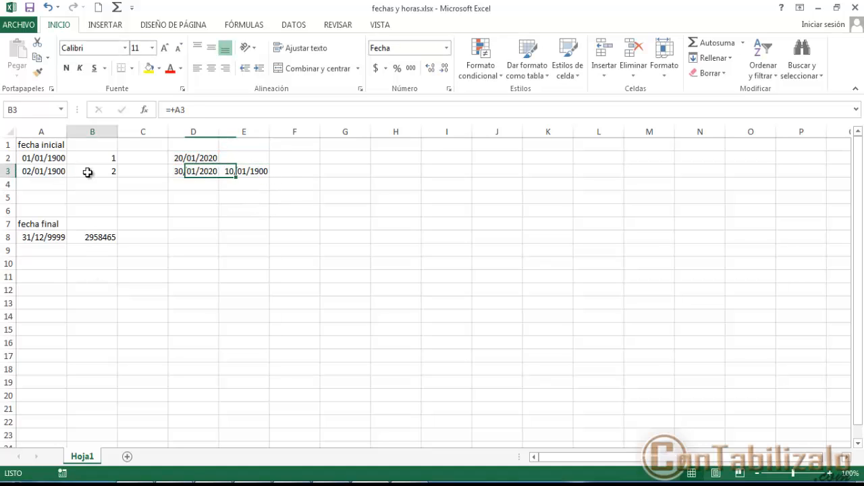
{"action": "left_click", "coordinate": [37, 72]}
{"action": "left_click", "coordinate": [257, 174]}
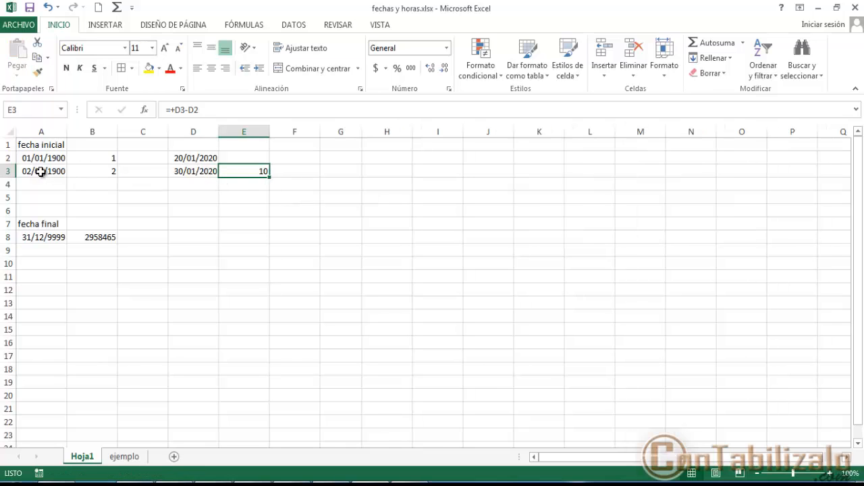
- Copy the date in A3 and paste it into D6
{"action": "left_click", "coordinate": [41, 172]}
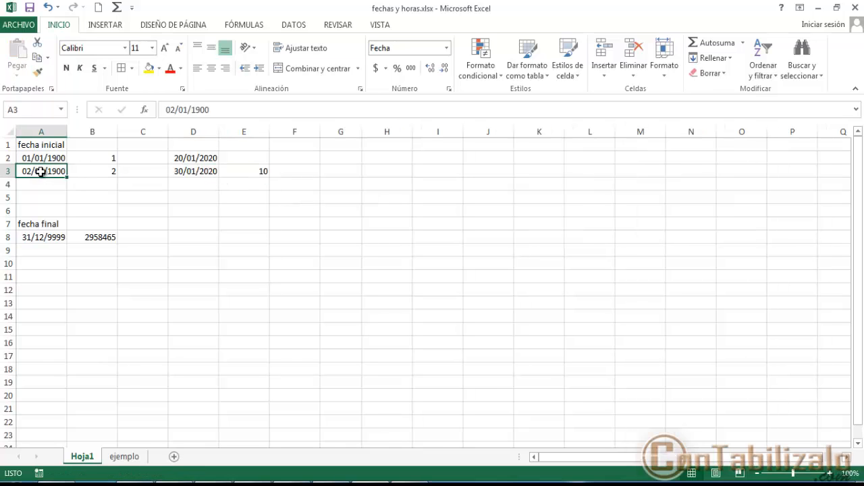
{"action": "key", "text": "ctrl+c"}
{"action": "left_click", "coordinate": [218, 210]}
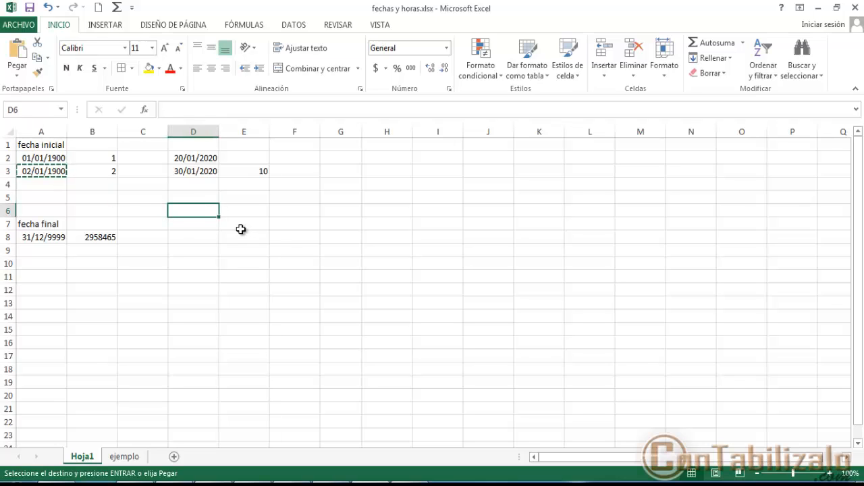
{"action": "key", "text": "ctrl+v"}
- Apply the custom number format dd/mm/yyyy hh:mm to cell D6
{"action": "right_click", "coordinate": [205, 213]}
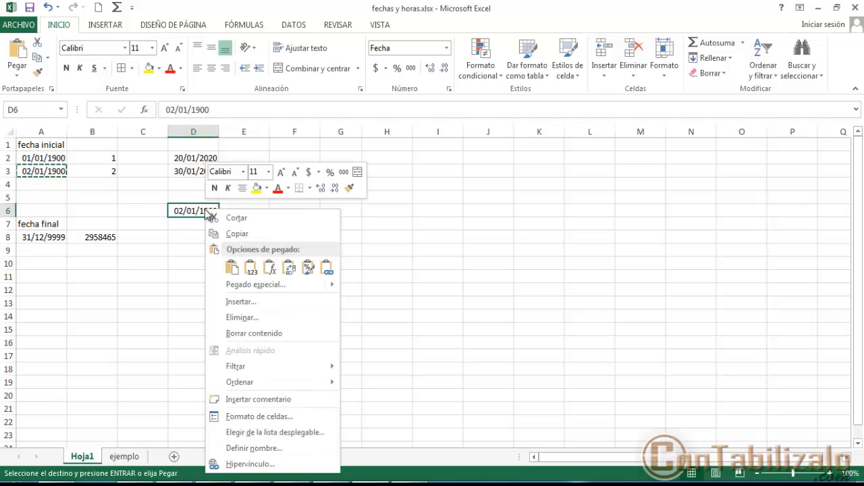
{"action": "left_click", "coordinate": [267, 412]}
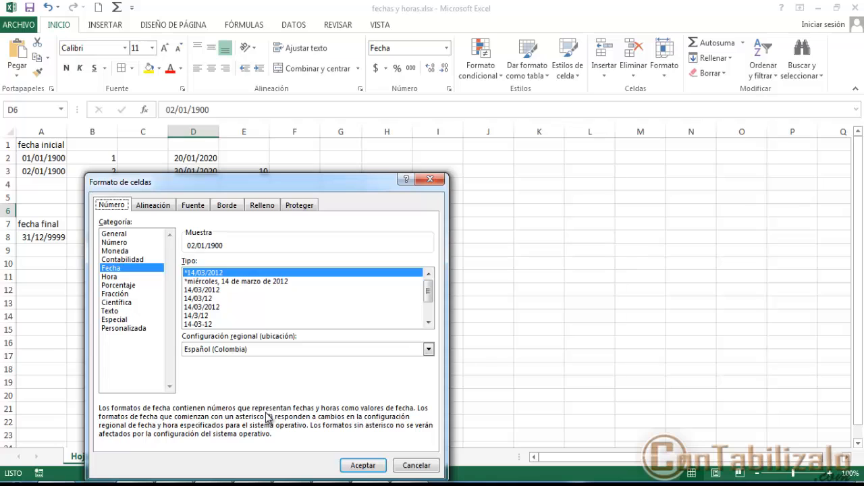
{"action": "left_click", "coordinate": [143, 330]}
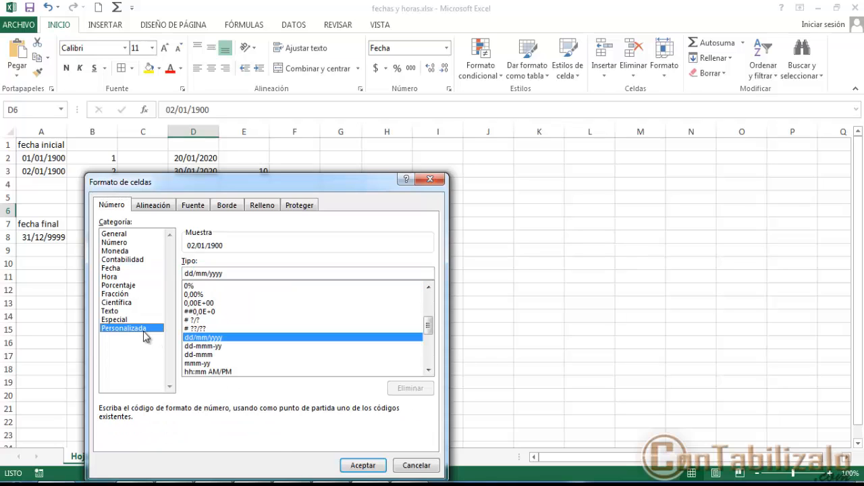
{"action": "left_click", "coordinate": [428, 371]}
{"action": "left_click", "coordinate": [428, 370]}
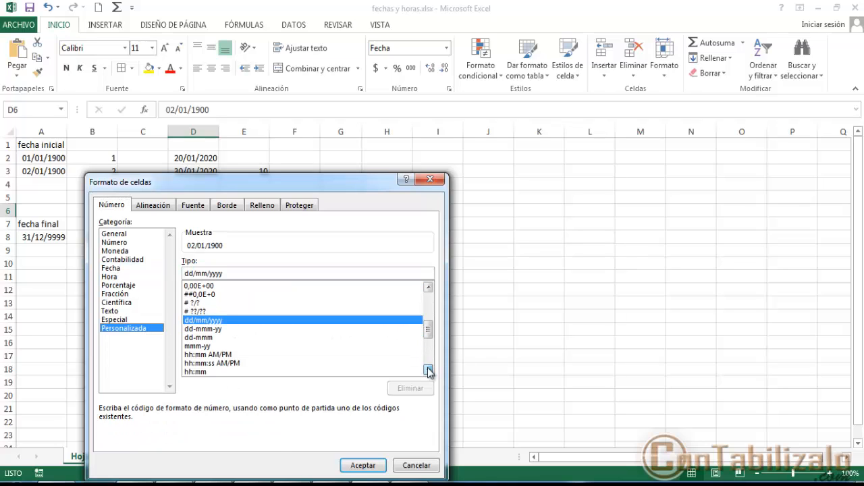
{"action": "left_click", "coordinate": [428, 371]}
{"action": "left_click", "coordinate": [428, 371]}
{"action": "left_click", "coordinate": [428, 371]}
{"action": "left_click", "coordinate": [428, 371]}
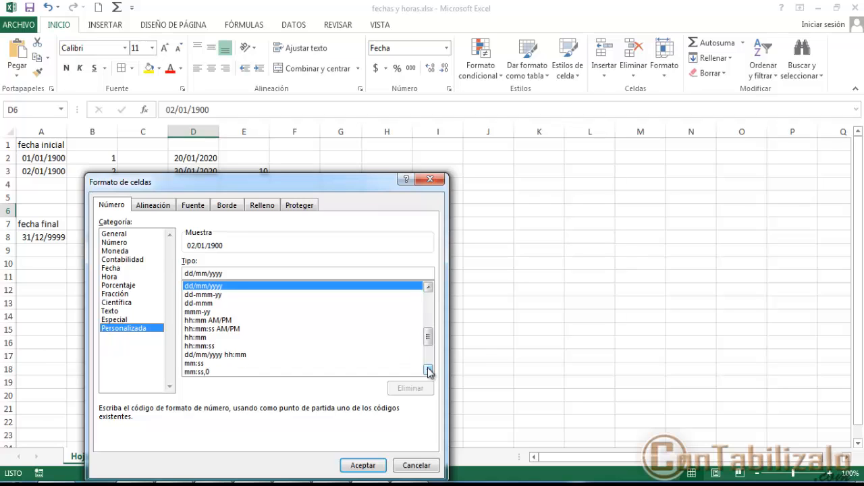
{"action": "left_click", "coordinate": [235, 346]}
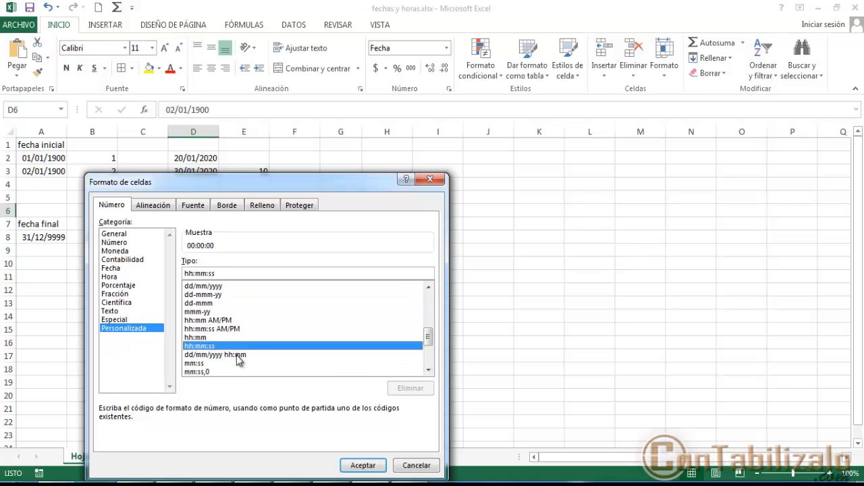
{"action": "left_click", "coordinate": [237, 355]}
{"action": "left_click", "coordinate": [362, 465]}
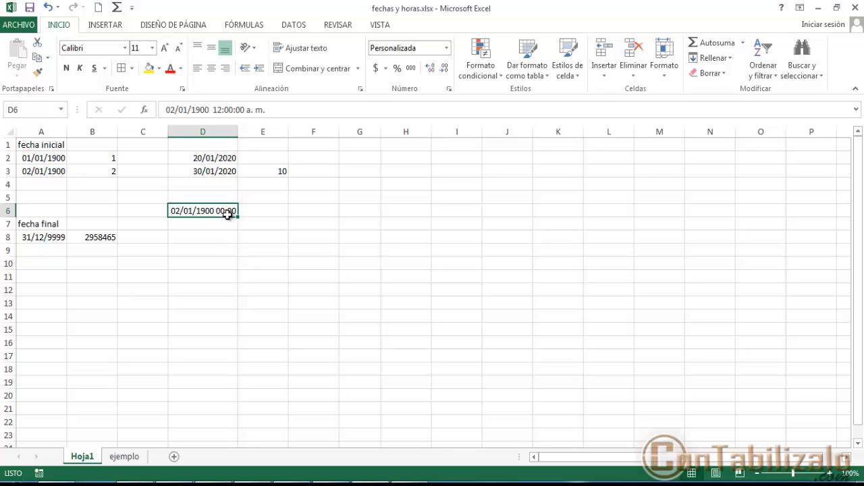
- Change the date and time in D6 to 01/01/1900 12:00:00 p. m
{"action": "double_click", "coordinate": [185, 214]}
{"action": "key", "text": "Delete"}
{"action": "key", "text": "Delete"}
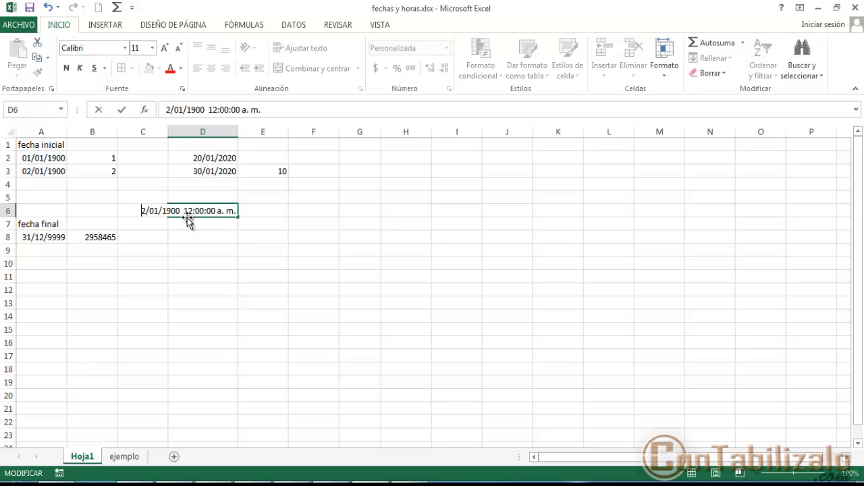
{"action": "type", "text": "01"}
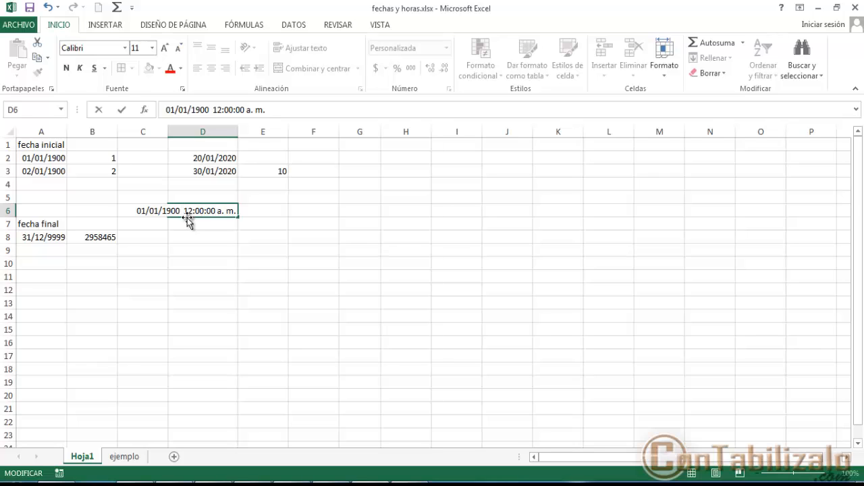
{"action": "key", "text": "Delete"}
{"action": "type", "text": "p"}
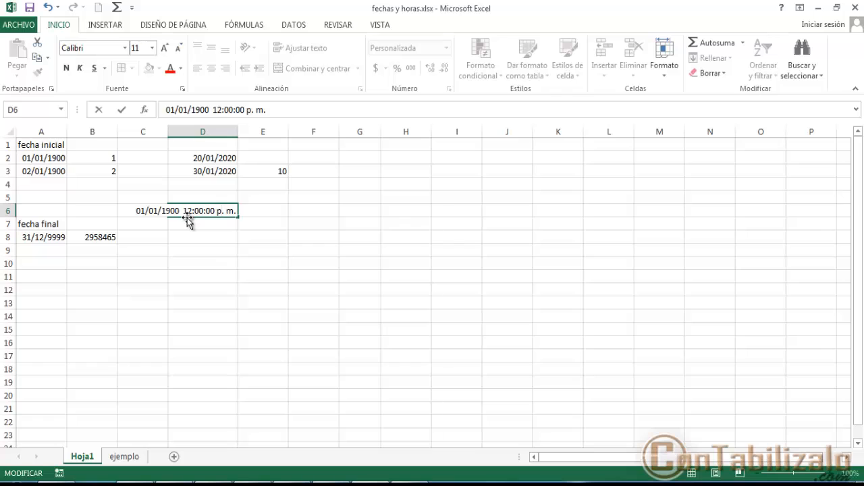
{"action": "key", "text": "Return"}
- Copy the date and time in D6 to E6 and auto-fit the width of column E
{"action": "left_click", "coordinate": [186, 215]}
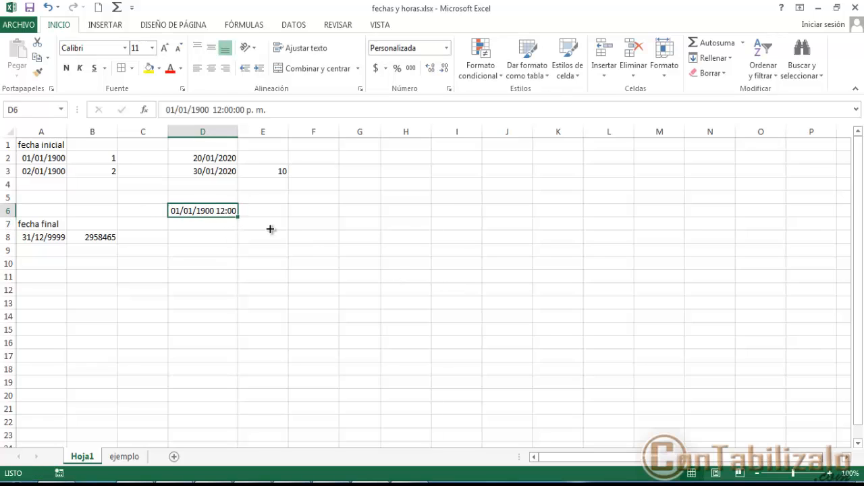
{"action": "key", "text": "ctrl+c"}
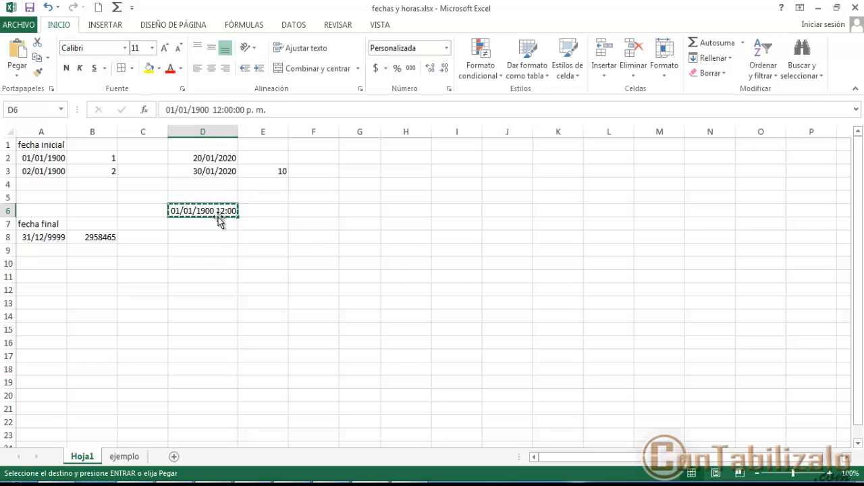
{"action": "key", "text": "Right"}
{"action": "key", "text": "Return"}
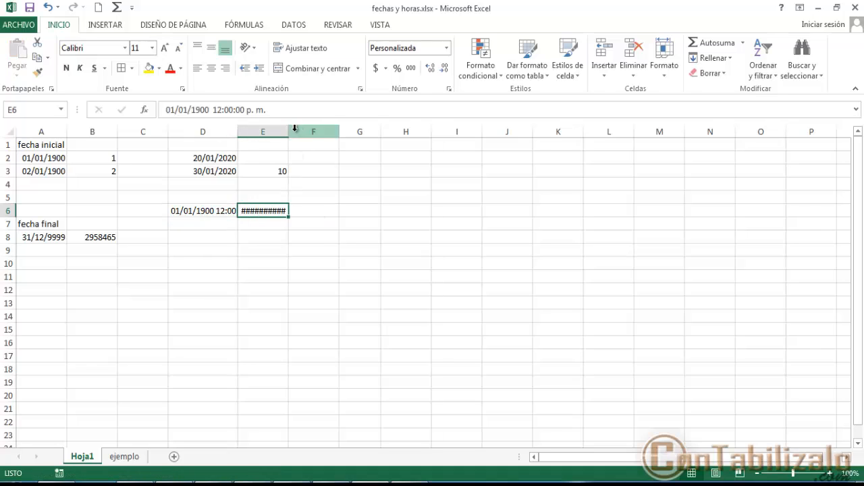
{"action": "double_click", "coordinate": [289, 130]}
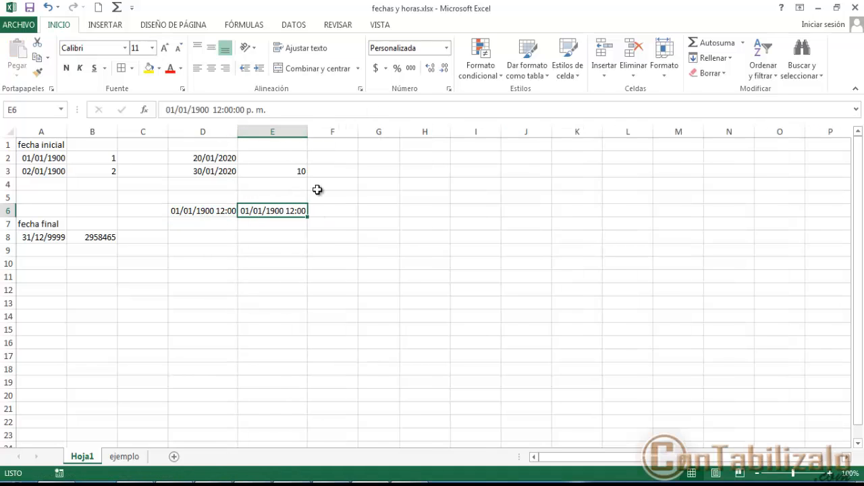
- Apply the General number format to cell E6
{"action": "right_click", "coordinate": [272, 212]}
{"action": "left_click", "coordinate": [328, 418]}
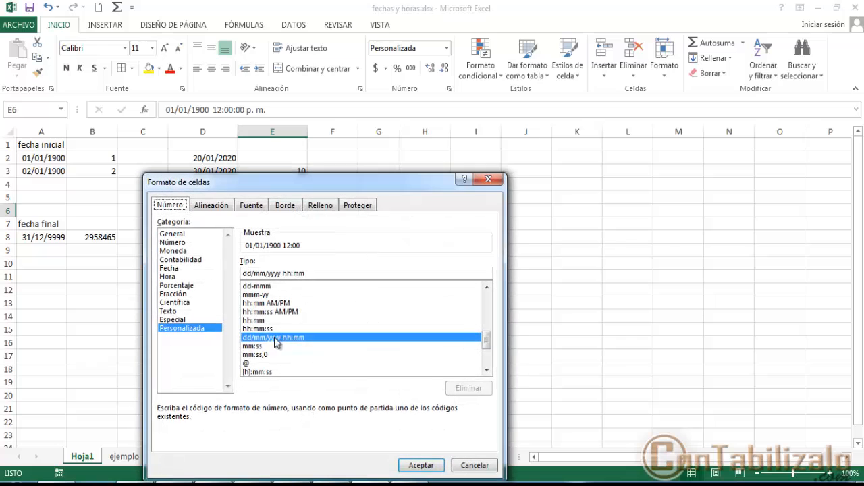
{"action": "left_click", "coordinate": [172, 234]}
{"action": "left_click", "coordinate": [432, 465]}
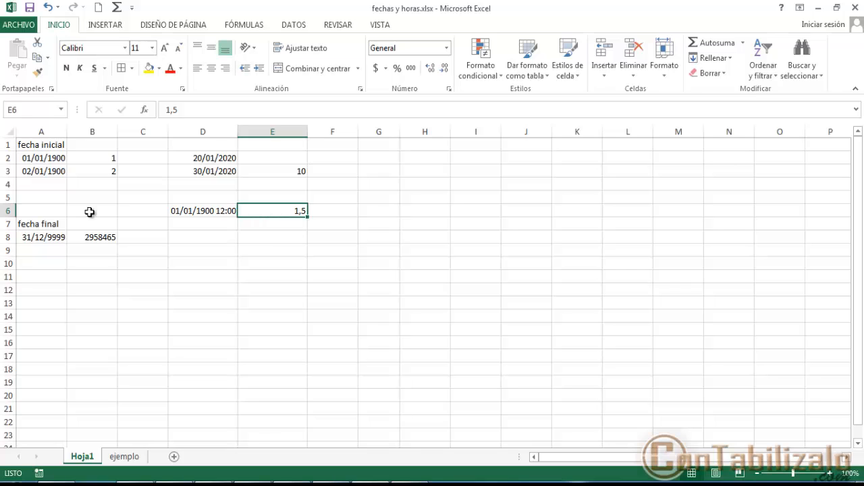
- Copy the date and its serial number from D6:E6 into D7:E7
{"action": "left_click", "coordinate": [191, 211]}
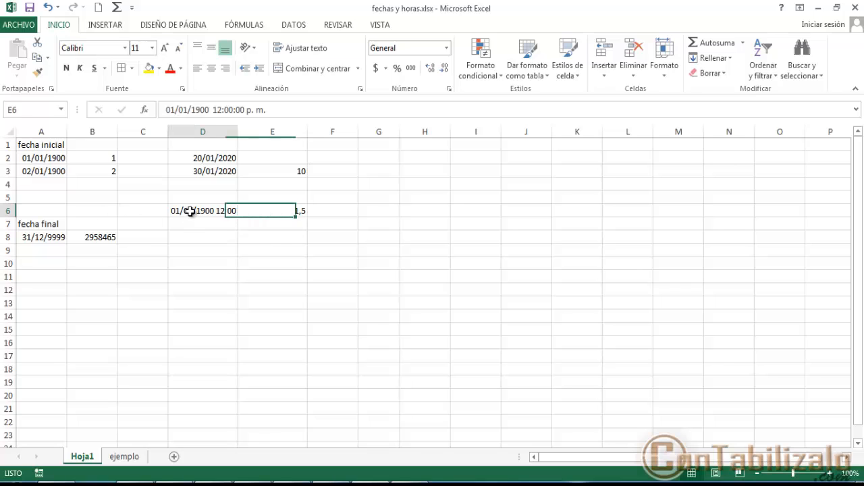
{"action": "left_click", "coordinate": [279, 213]}
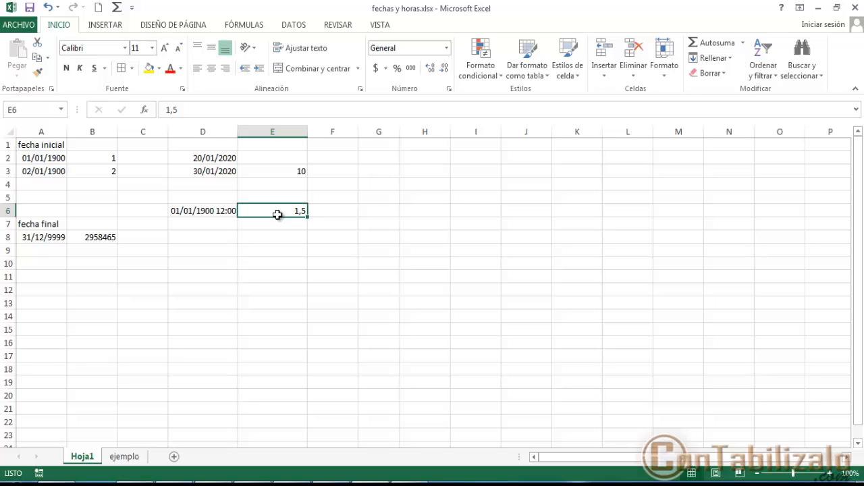
{"action": "key", "text": "shift+Left"}
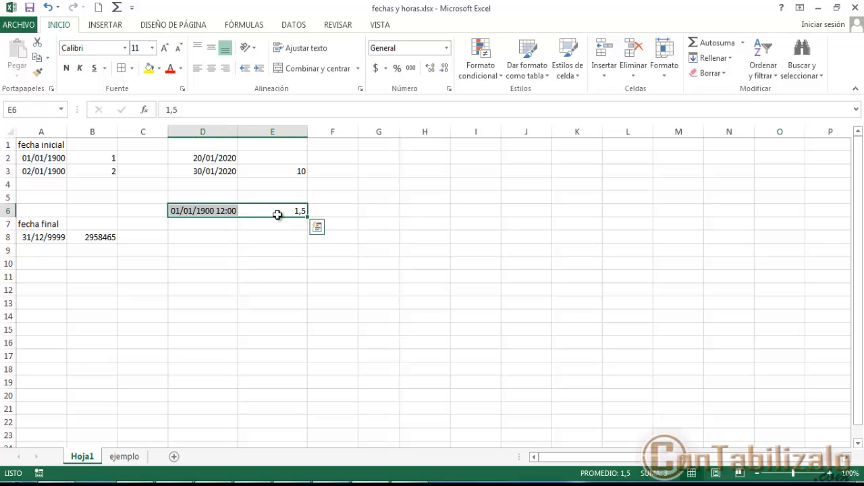
{"action": "key", "text": "ctrl+c"}
{"action": "key", "text": "Down"}
{"action": "key", "text": "ctrl+v"}
{"action": "key", "text": "ctrl+z"}
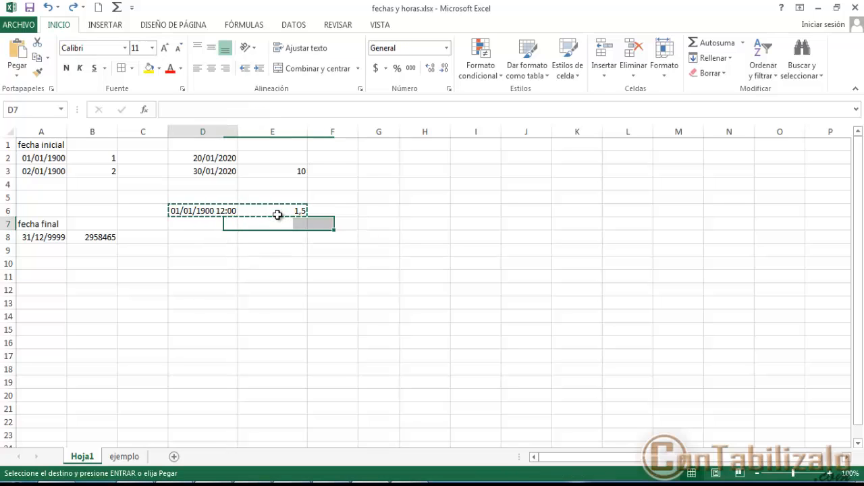
{"action": "key", "text": "Left"}
{"action": "key", "text": "Return"}
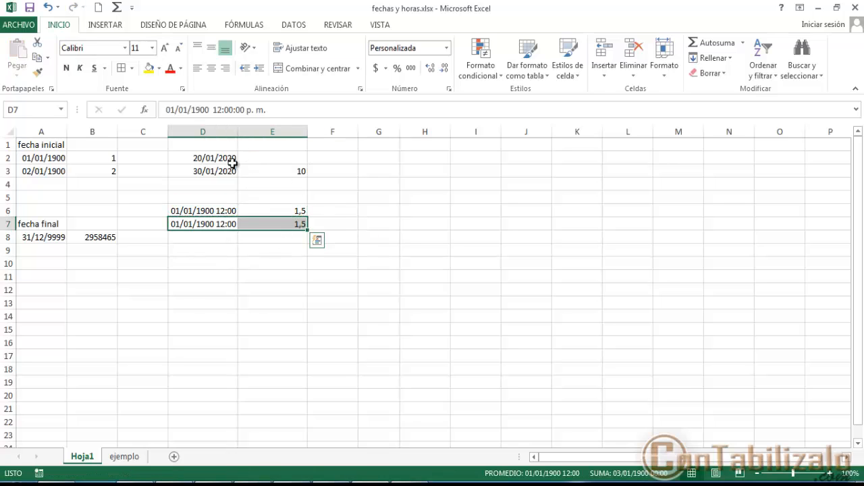
- Change the time in D7 to 11:00:00 p. m., keeping the date 01/01/1900
{"action": "left_click", "coordinate": [230, 223]}
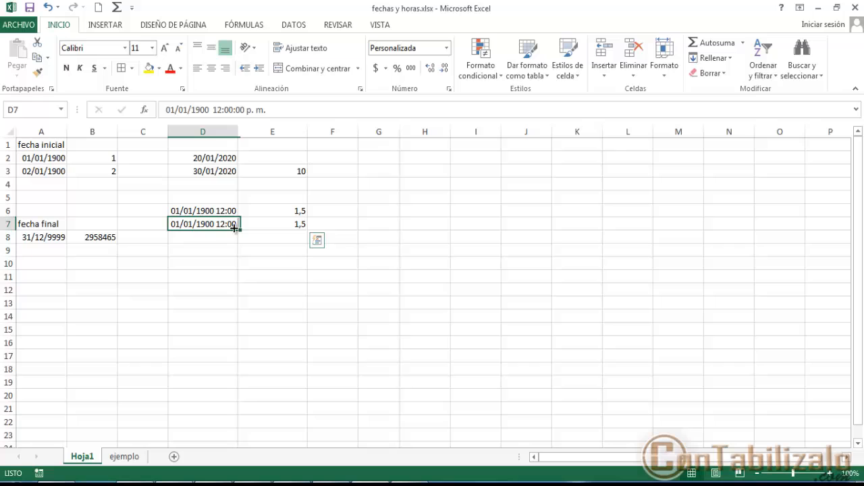
{"action": "left_click", "coordinate": [219, 109]}
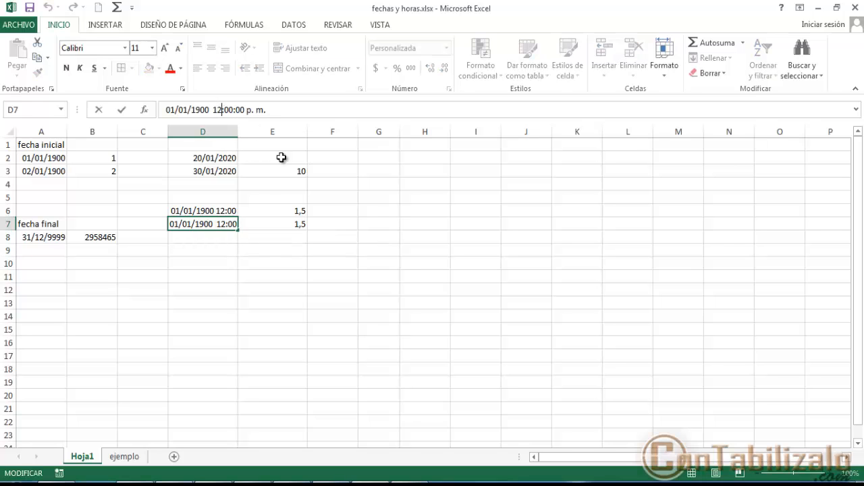
{"action": "key", "text": "BackSpace"}
{"action": "type", "text": "1"}
{"action": "key", "text": "Return"}
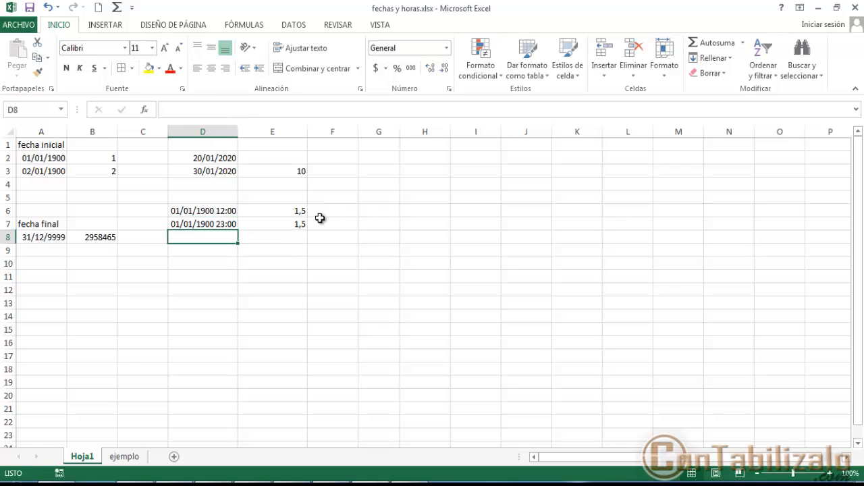
- Replace the value in E7 with the formula =+D7 and give the cell the General number format
{"action": "left_click", "coordinate": [299, 225]}
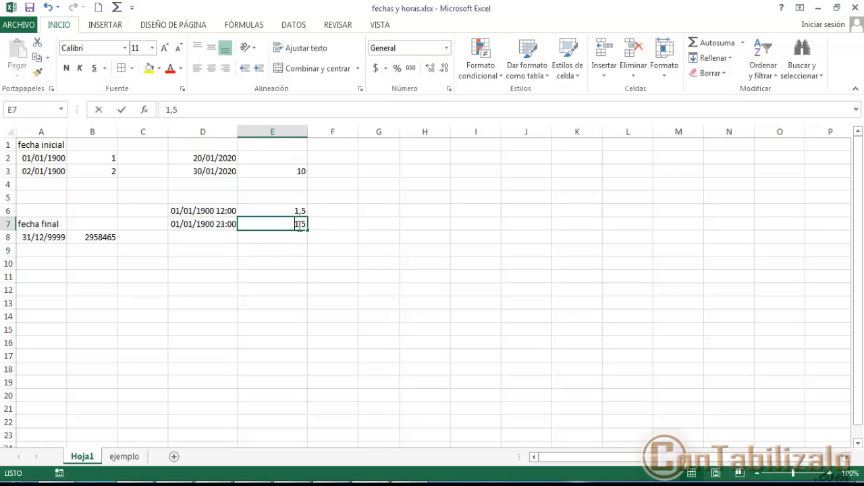
{"action": "type", "text": "+"}
{"action": "key", "text": "Left"}
{"action": "key", "text": "Return"}
{"action": "left_click", "coordinate": [299, 225]}
{"action": "key", "text": "ctrl+shift+grave"}
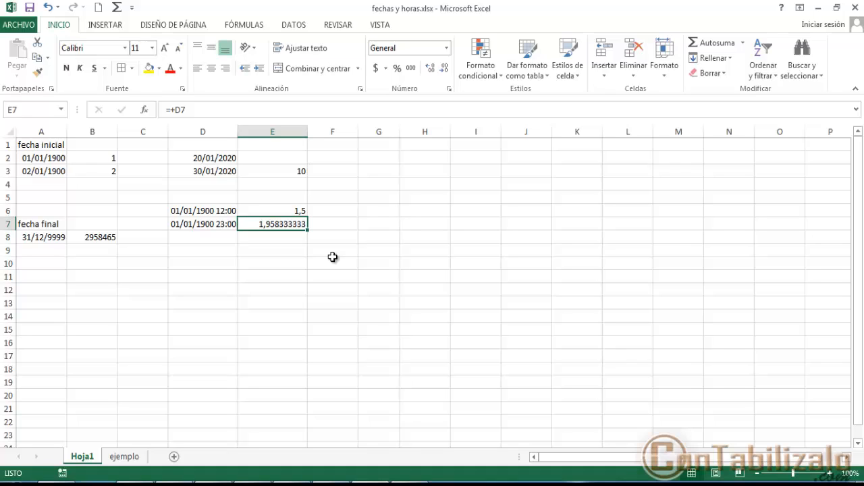
{"action": "left_click", "coordinate": [49, 174]}
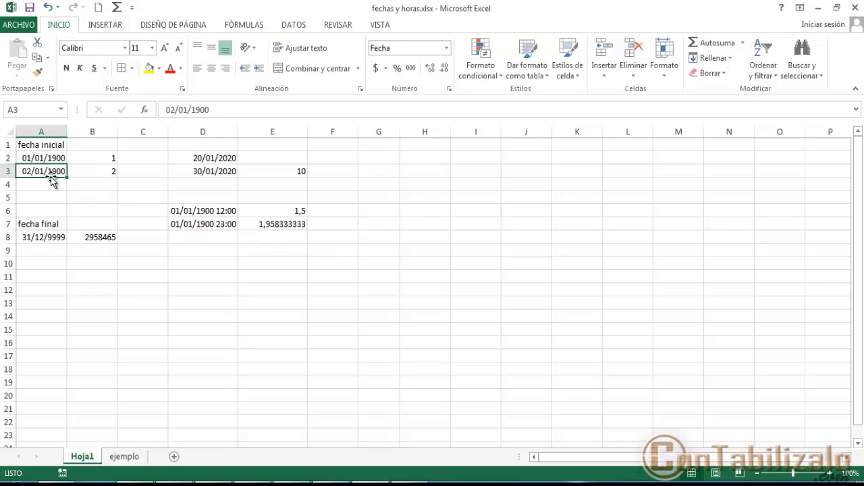
{"action": "left_click", "coordinate": [289, 226]}
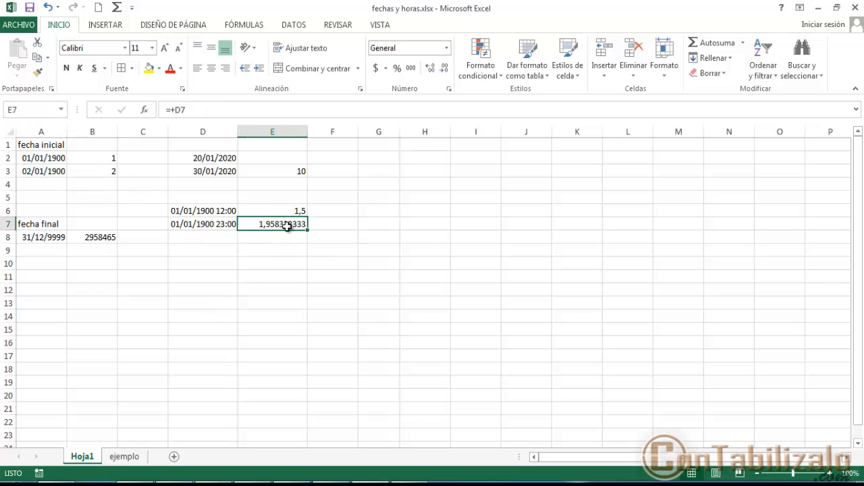
- On the ejemplo sheet, calculate empleado 1's hours worked in E3 with the formula =D3-C3
{"action": "left_click", "coordinate": [128, 458]}
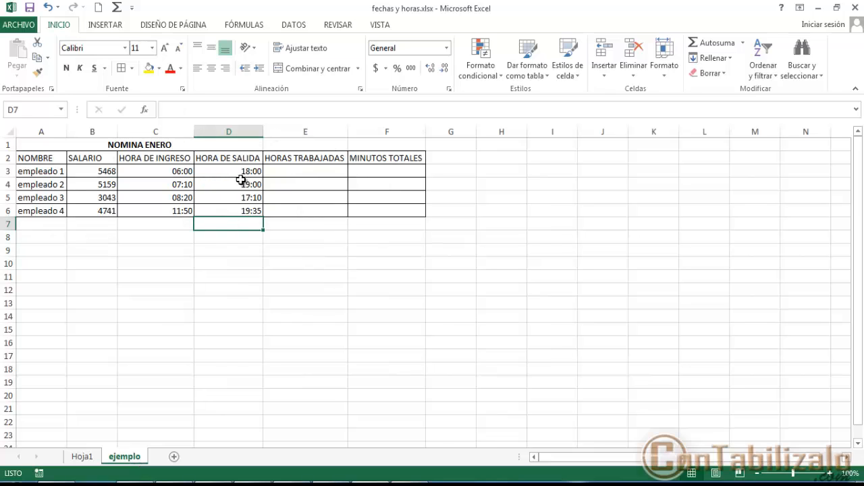
{"action": "left_click", "coordinate": [335, 173]}
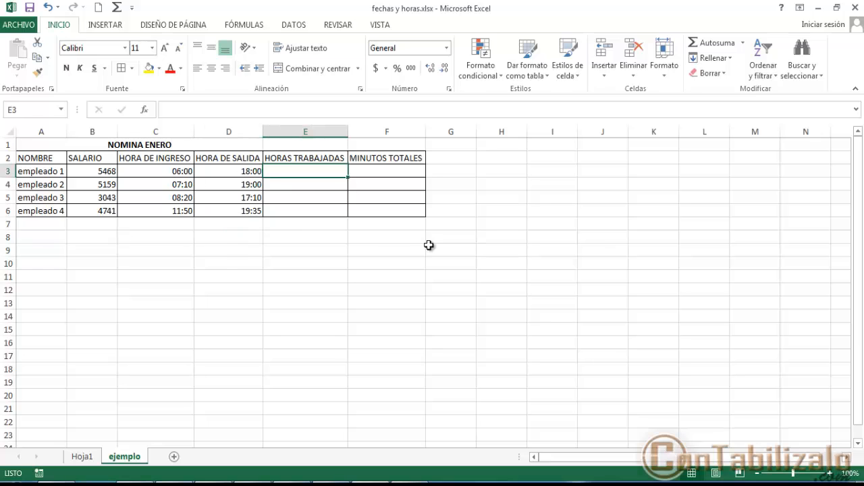
{"action": "type", "text": "="}
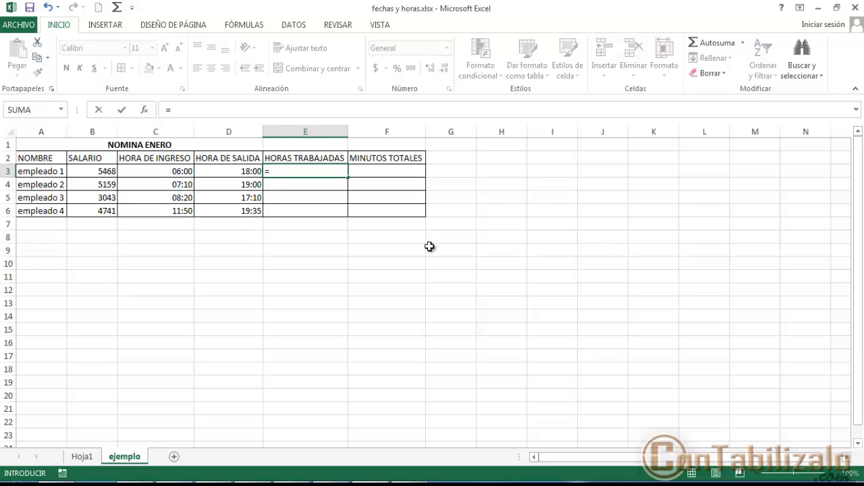
{"action": "key", "text": "Left"}
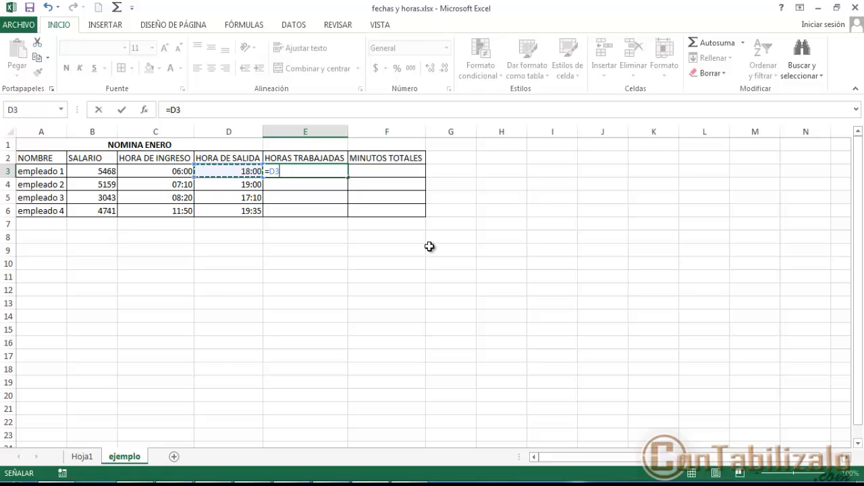
{"action": "type", "text": "-"}
{"action": "key", "text": "Left"}
{"action": "key", "text": "Left"}
{"action": "key", "text": "Left"}
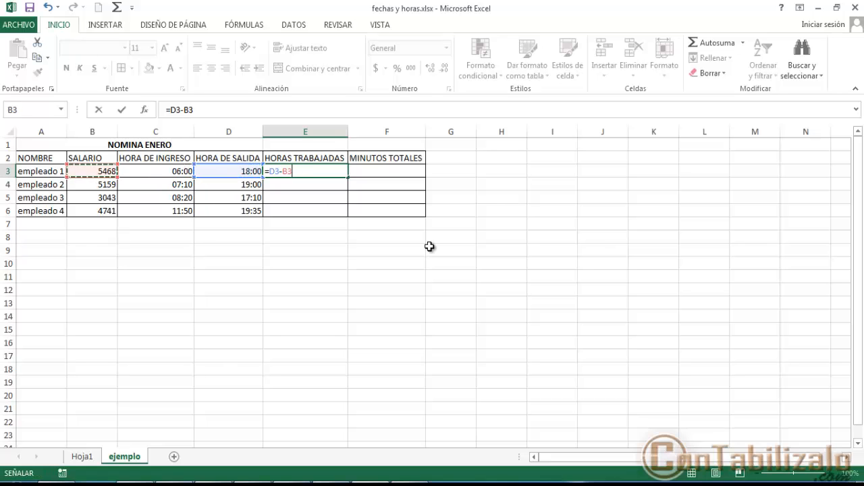
{"action": "key", "text": "Right"}
{"action": "key", "text": "Return"}
- Fill the hours-worked formula from E3 down to E6 for the remaining employees
{"action": "key", "text": "Up"}
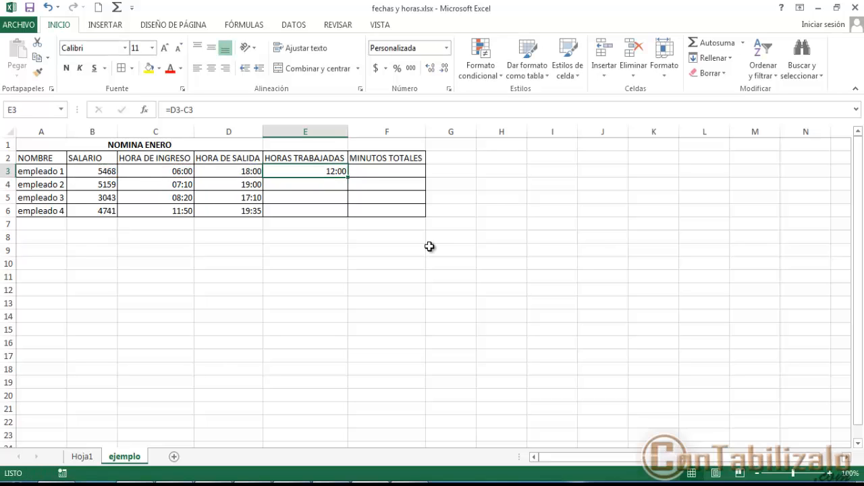
{"action": "left_click_drag", "start_coordinate": [348, 176], "coordinate": [349, 214]}
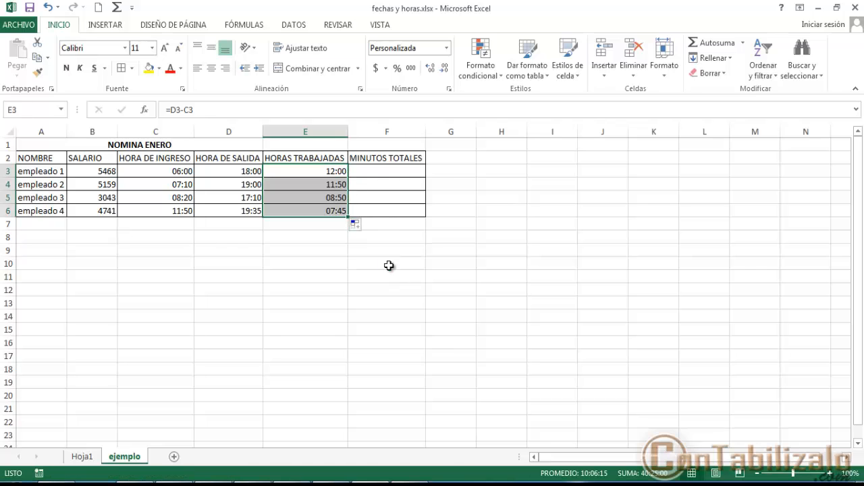
{"action": "left_click", "coordinate": [344, 187]}
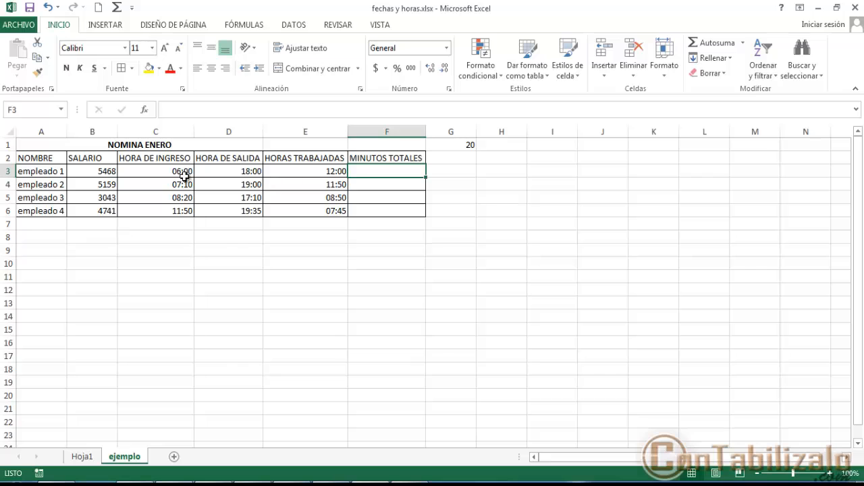
- Compare the entry time, exit time and hours worked of empleado 1 and empleado 2
{"action": "left_click", "coordinate": [185, 173]}
{"action": "left_click", "coordinate": [237, 173]}
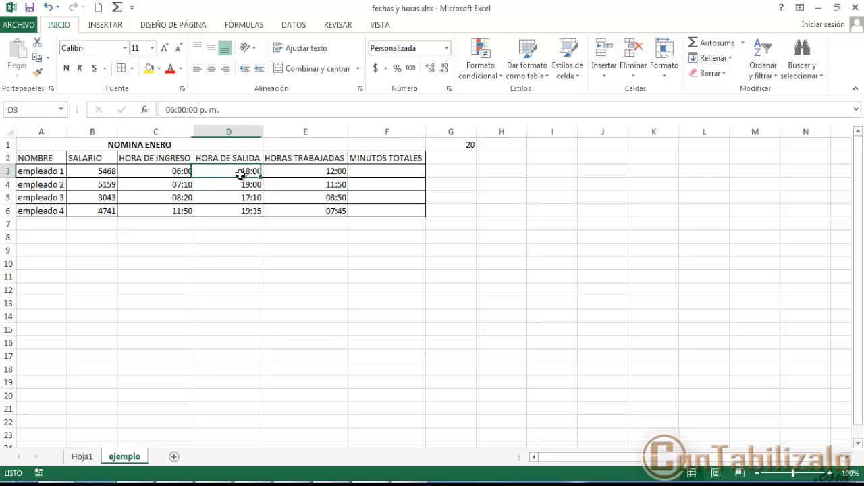
{"action": "left_click", "coordinate": [318, 172]}
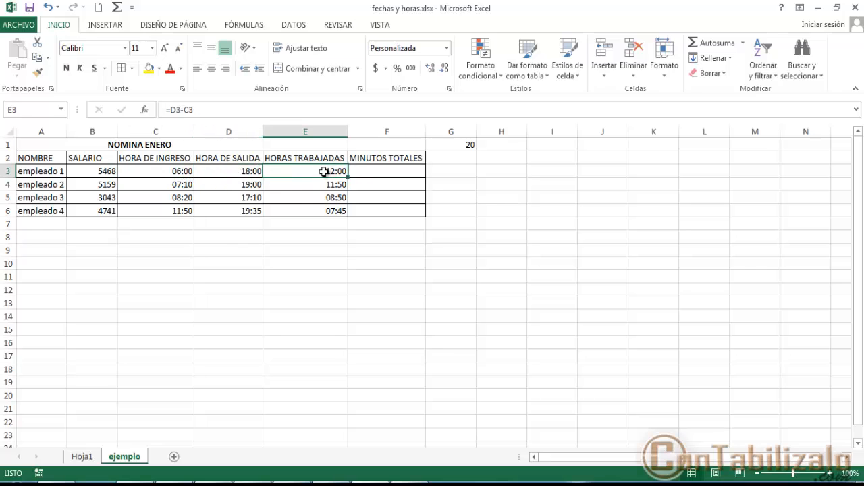
{"action": "left_click", "coordinate": [184, 180]}
{"action": "left_click", "coordinate": [241, 187]}
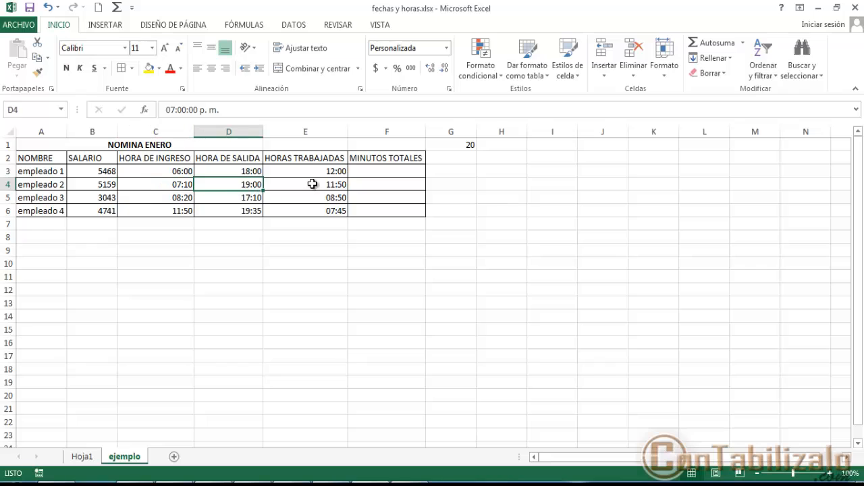
{"action": "left_click", "coordinate": [312, 184]}
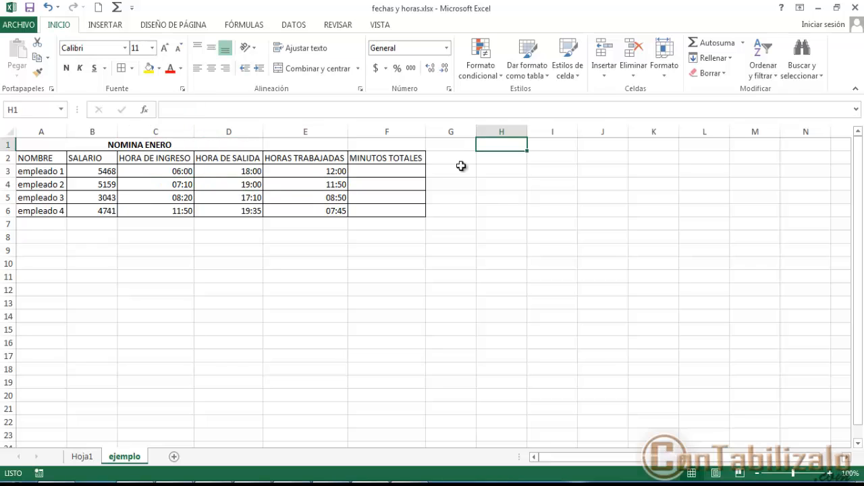
- Enter the label "vr por hora" in H1 and the hourly rate 20 in I1
{"action": "type", "text": "vr"}
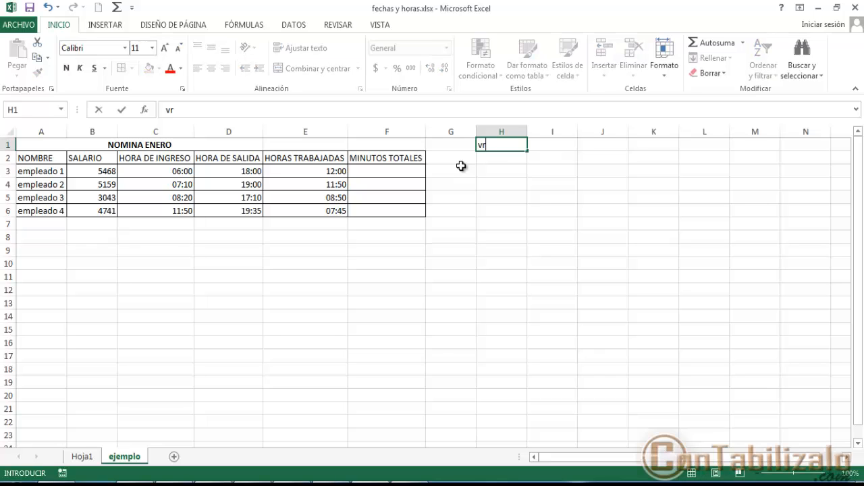
{"action": "type", "text": " por hora"}
{"action": "key", "text": "Tab"}
{"action": "type", "text": "2"}
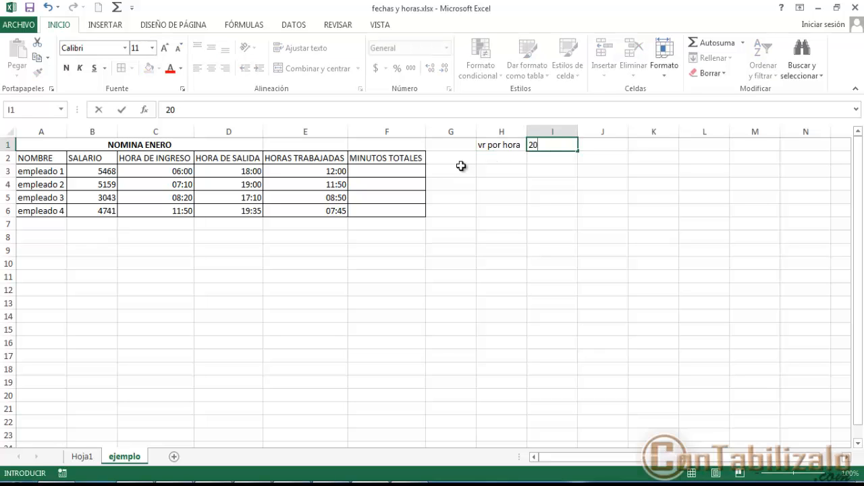
{"action": "key", "text": "Return"}
- Add the header TOTAL DEVENGADO in G2 and fit column G's width to the text
{"action": "key", "text": "Down"}
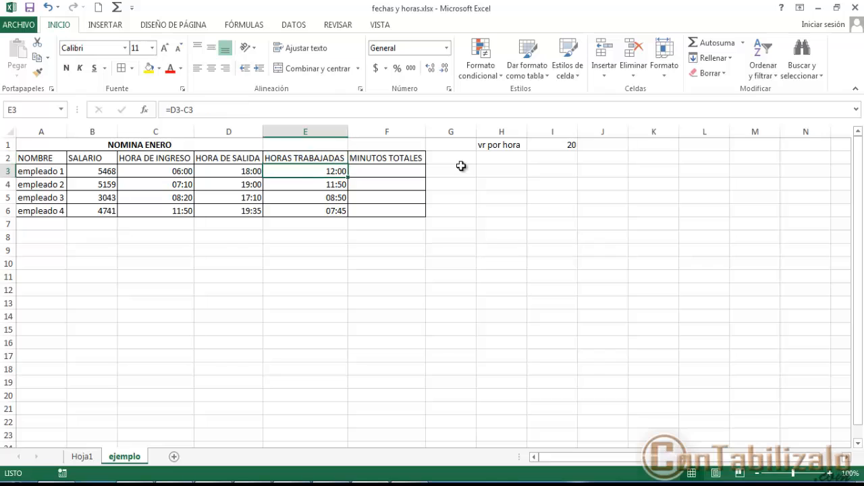
{"action": "key", "text": "Right"}
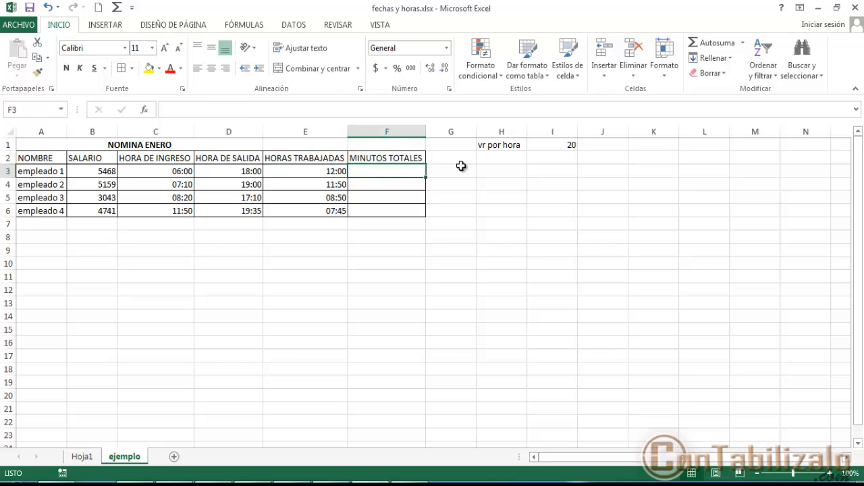
{"action": "left_click", "coordinate": [461, 166]}
{"action": "key", "text": "Up"}
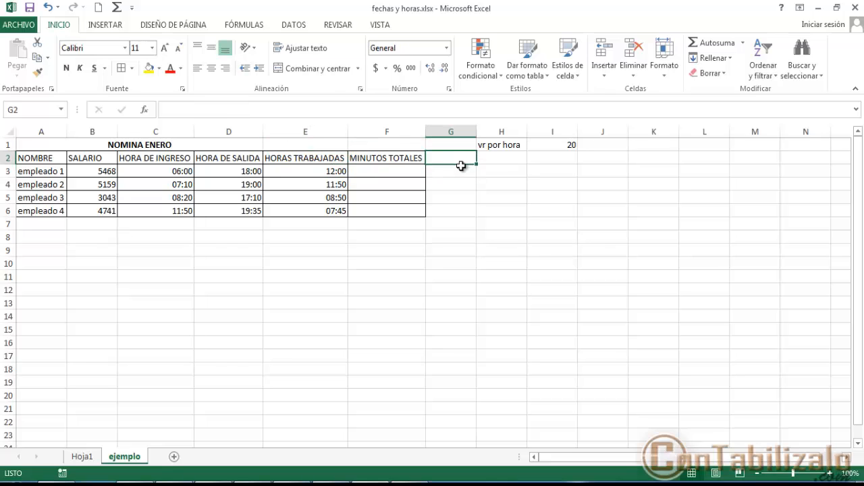
{"action": "type", "text": "TO"}
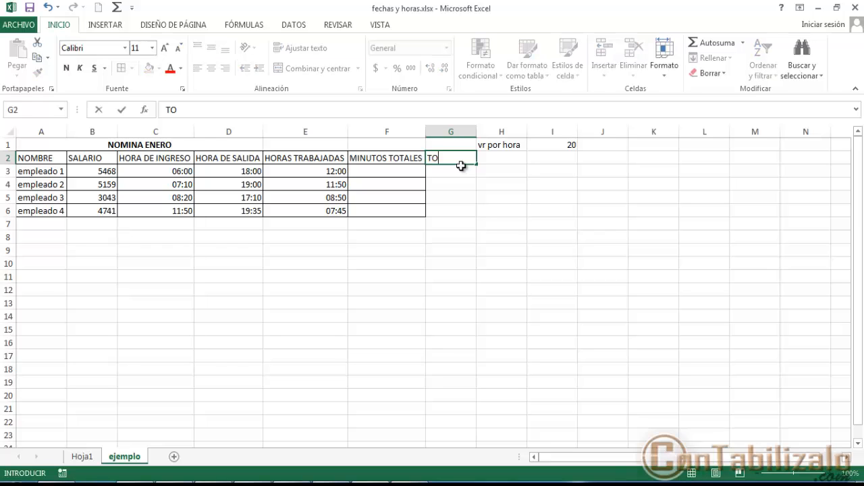
{"action": "type", "text": "TAL DEVENGADO"}
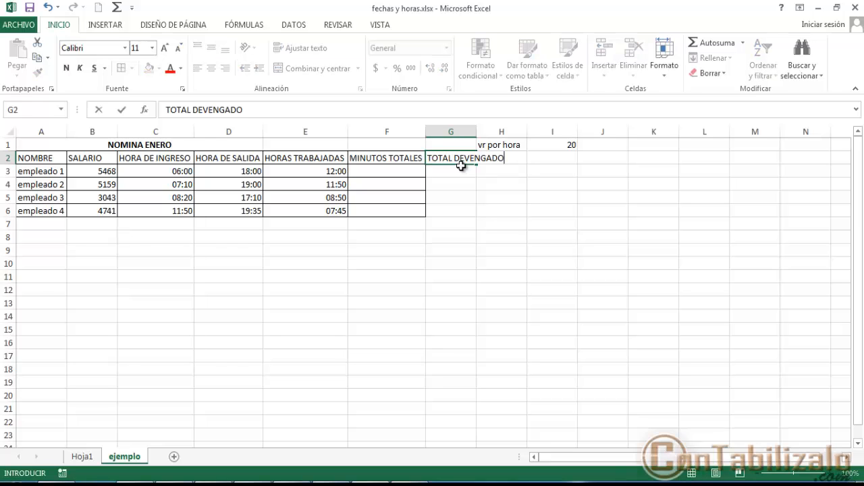
{"action": "key", "text": "Return"}
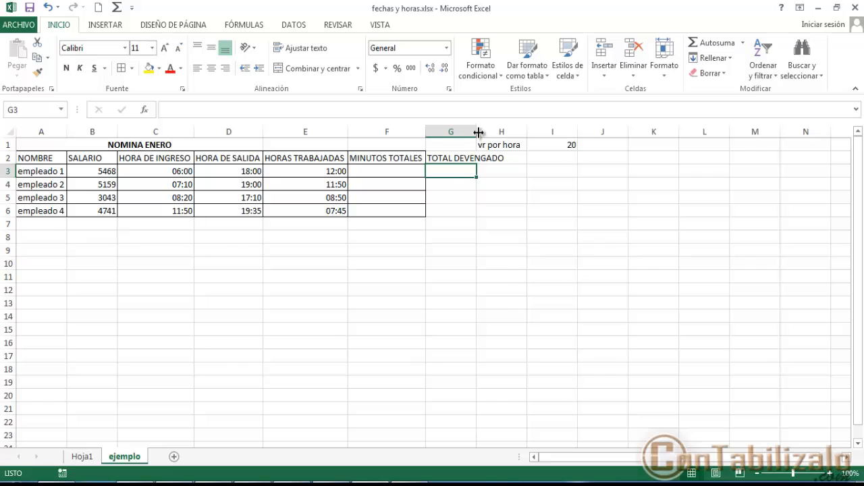
{"action": "double_click", "coordinate": [477, 130]}
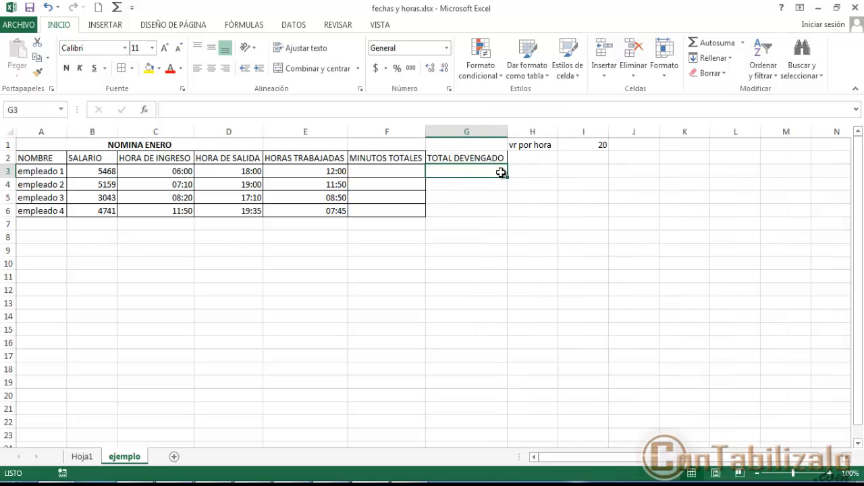
- Calculate empleado 1's total earned in G3 with the formula +$I$1*E3 and fill it down to G6
{"action": "type", "text": "+"}
{"action": "key", "text": "Up"}
{"action": "key", "text": "Up"}
{"action": "key", "text": "Right"}
{"action": "key", "text": "Right"}
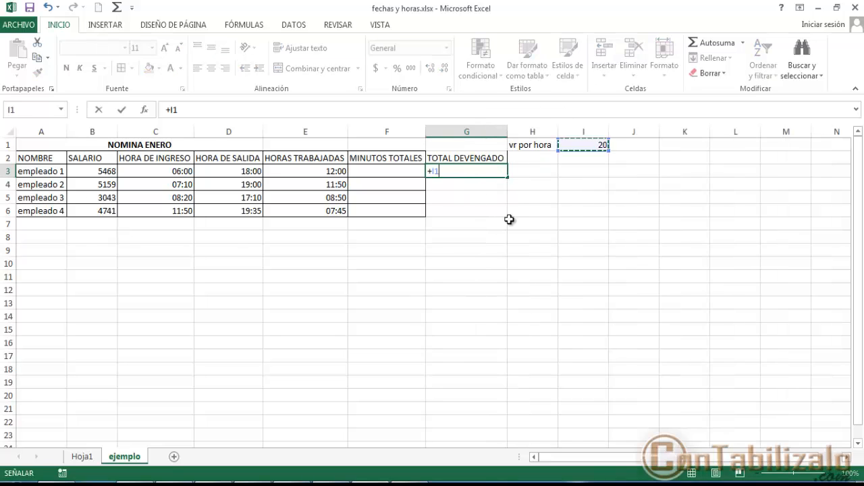
{"action": "type", "text": "*"}
{"action": "left_click", "coordinate": [318, 174]}
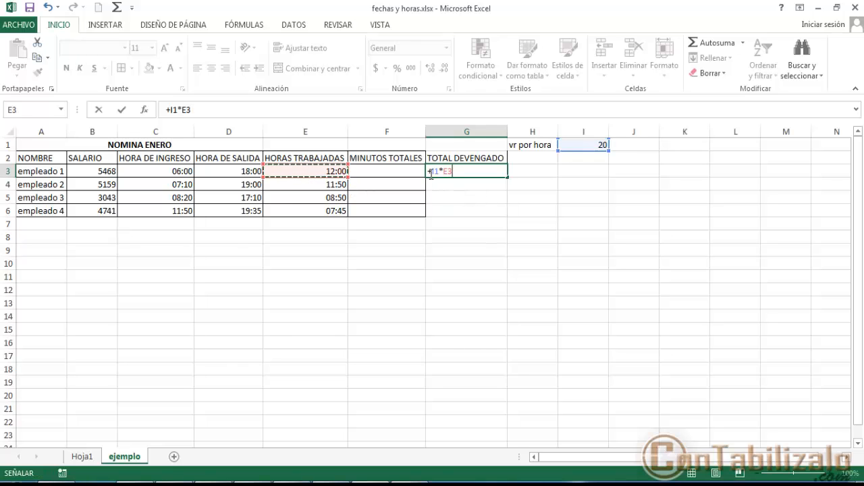
{"action": "left_click", "coordinate": [433, 171]}
{"action": "key", "text": "F4"}
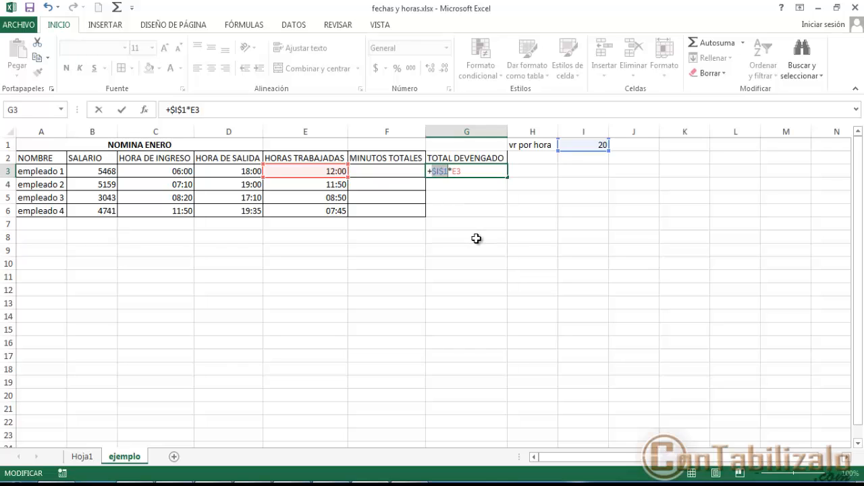
{"action": "key", "text": "Return"}
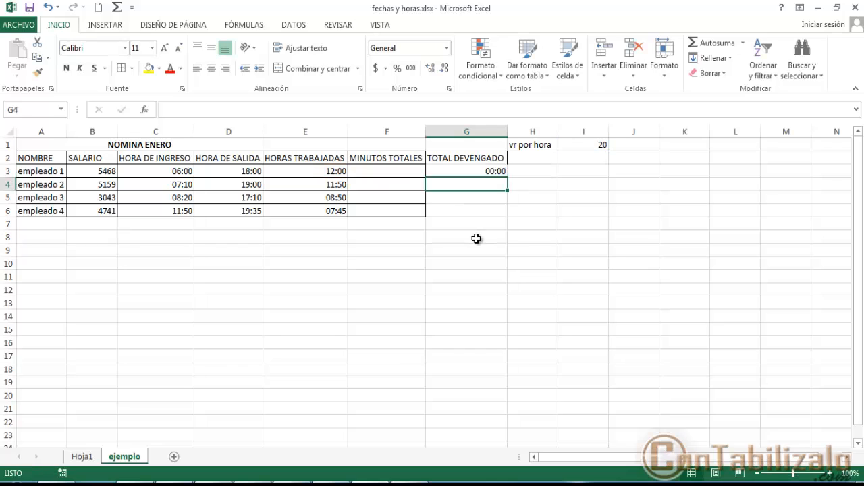
{"action": "left_click", "coordinate": [500, 174]}
{"action": "double_click", "coordinate": [509, 178]}
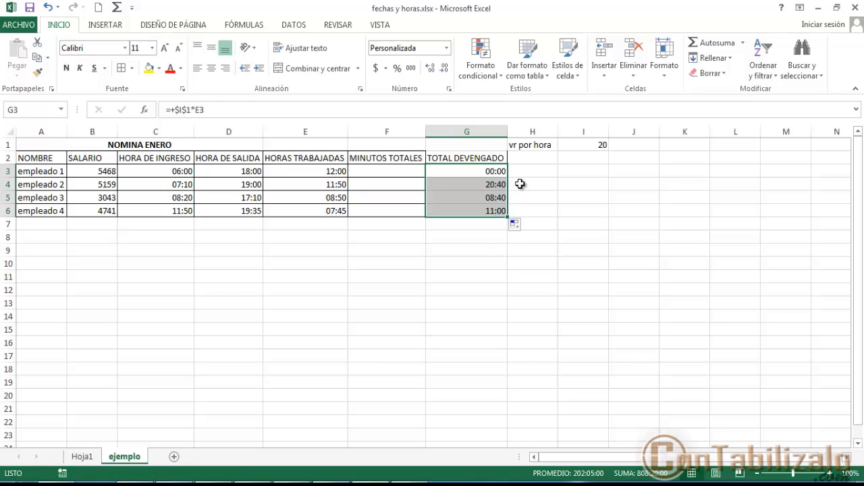
- In I3, multiply the hourly rate in I1 by empleado 1's 12 worked hours as a check
{"action": "left_click", "coordinate": [593, 169]}
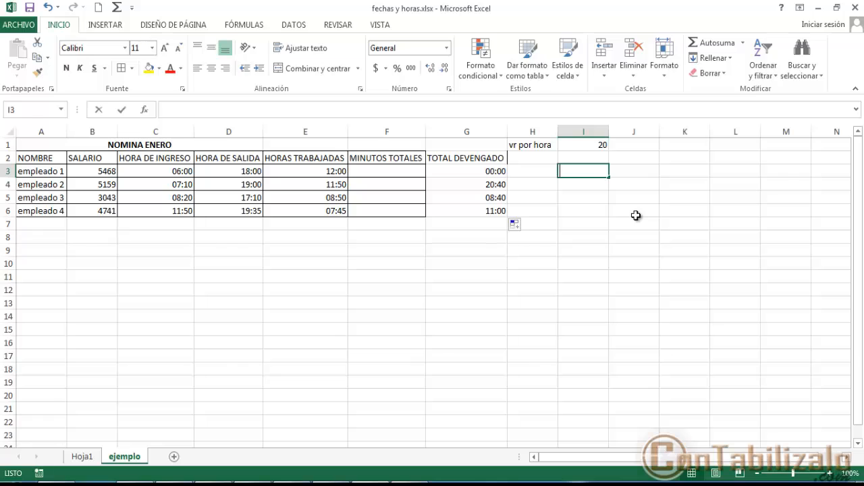
{"action": "type", "text": "+"}
{"action": "key", "text": "Up"}
{"action": "key", "text": "Up"}
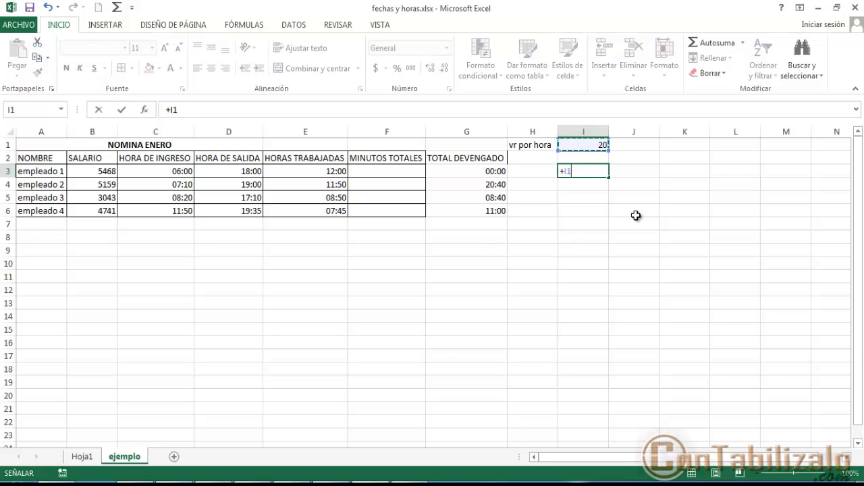
{"action": "type", "text": "*"}
{"action": "key", "text": "Return"}
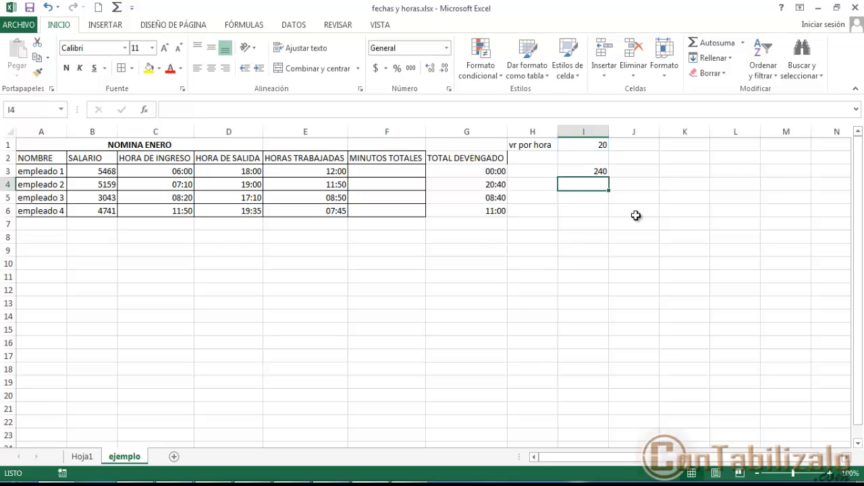
{"action": "key", "text": "Up"}
- Apply the custom number format [h] to the total earned values in G3:G6
{"action": "left_click", "coordinate": [499, 173]}
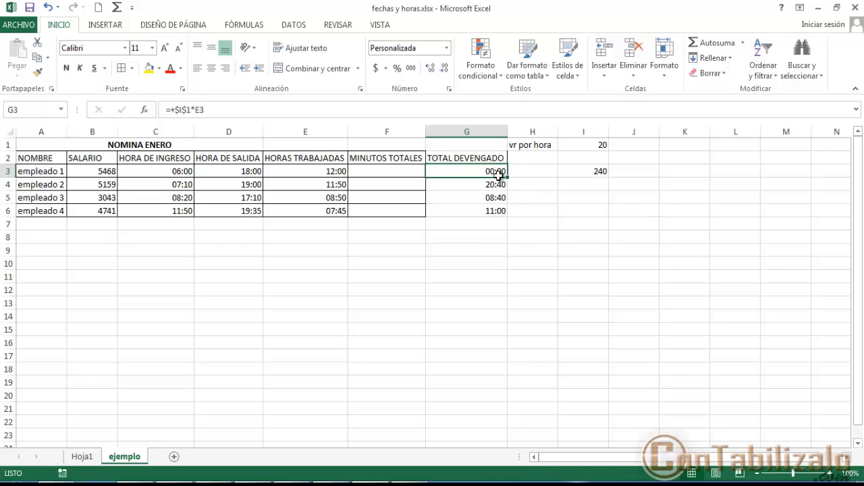
{"action": "left_click_drag", "start_coordinate": [498, 173], "coordinate": [501, 206]}
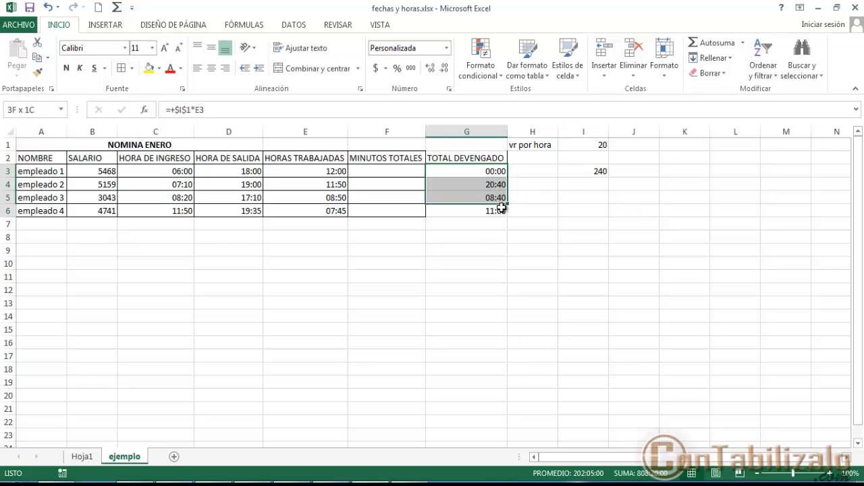
{"action": "right_click", "coordinate": [470, 179]}
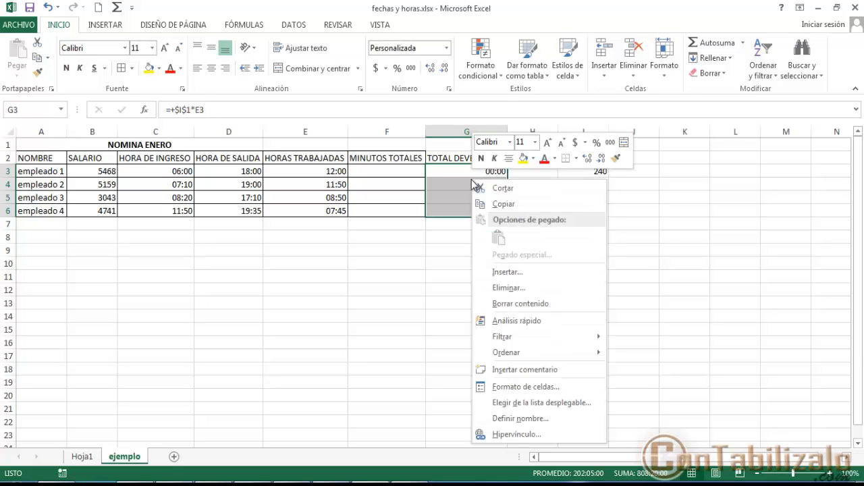
{"action": "left_click", "coordinate": [516, 383]}
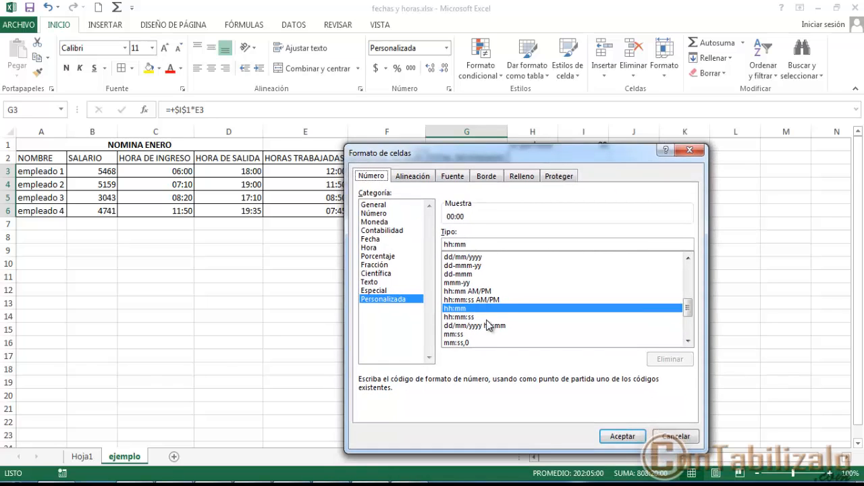
{"action": "left_click", "coordinate": [688, 341]}
{"action": "left_click", "coordinate": [688, 341]}
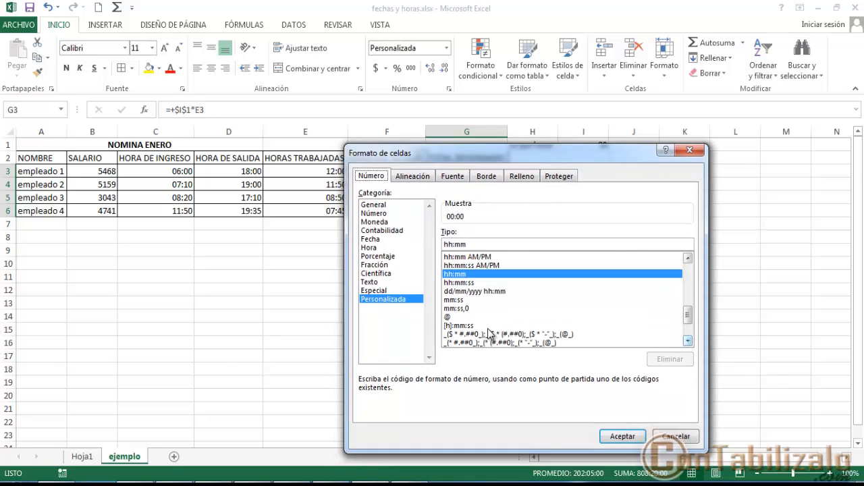
{"action": "left_click", "coordinate": [469, 325]}
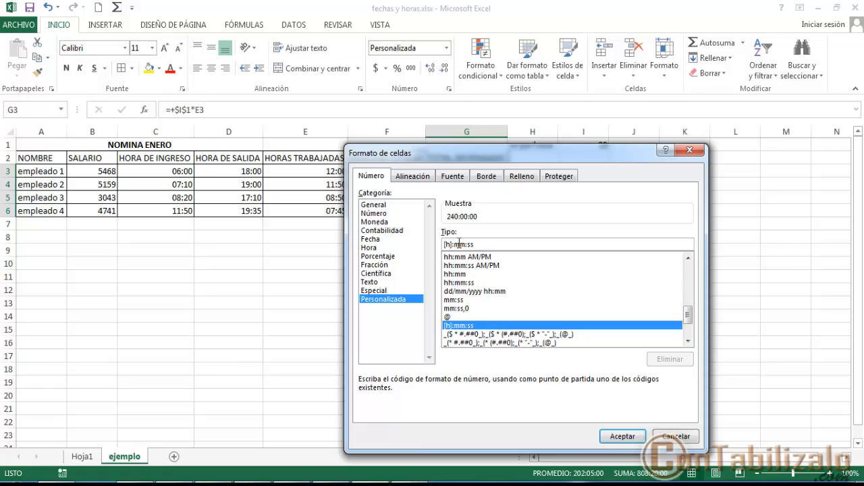
{"action": "left_click_drag", "start_coordinate": [452, 244], "coordinate": [486, 245]}
{"action": "key", "text": "BackSpace"}
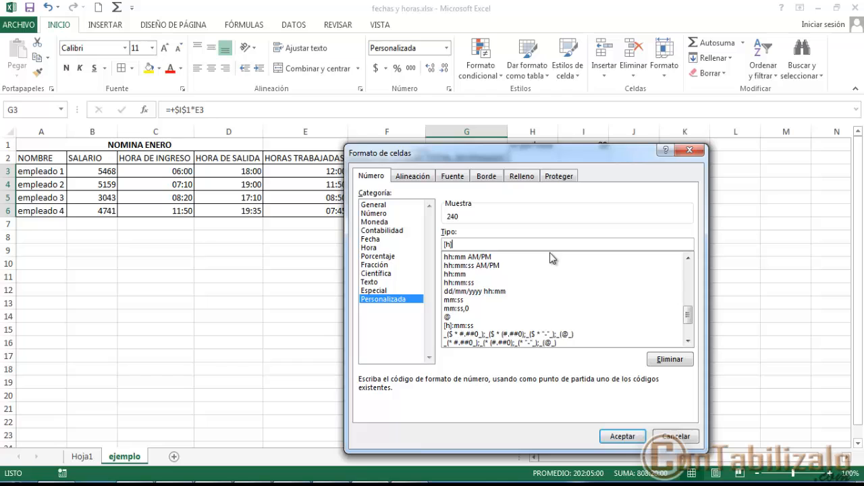
{"action": "left_click", "coordinate": [622, 436]}
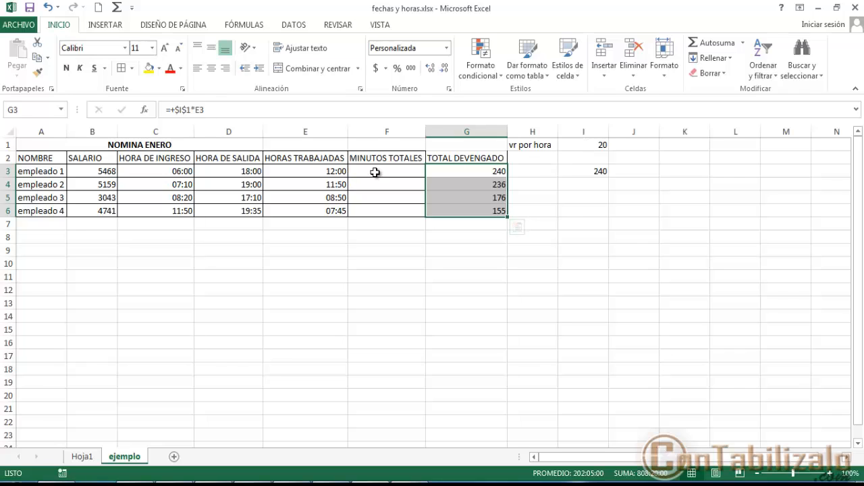
- Calculate the total minutes in F3 with the formula +E3*60 and fill it down to F6
{"action": "left_click", "coordinate": [375, 172]}
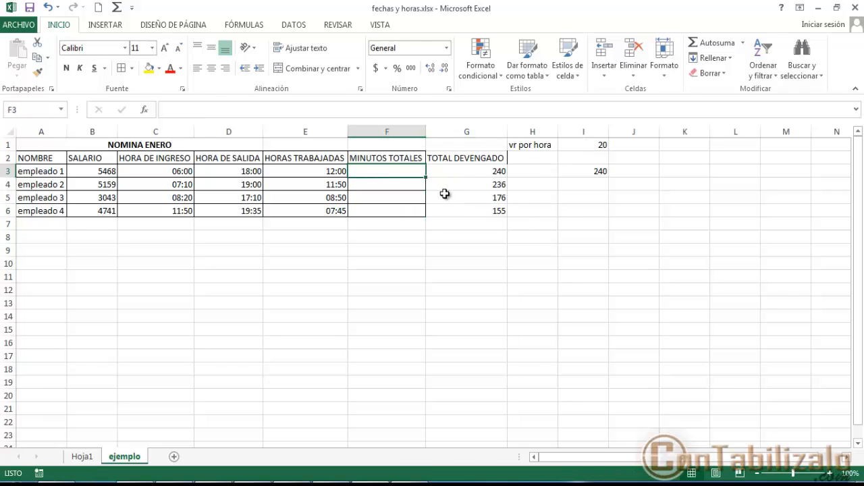
{"action": "type", "text": "+"}
{"action": "key", "text": "Left"}
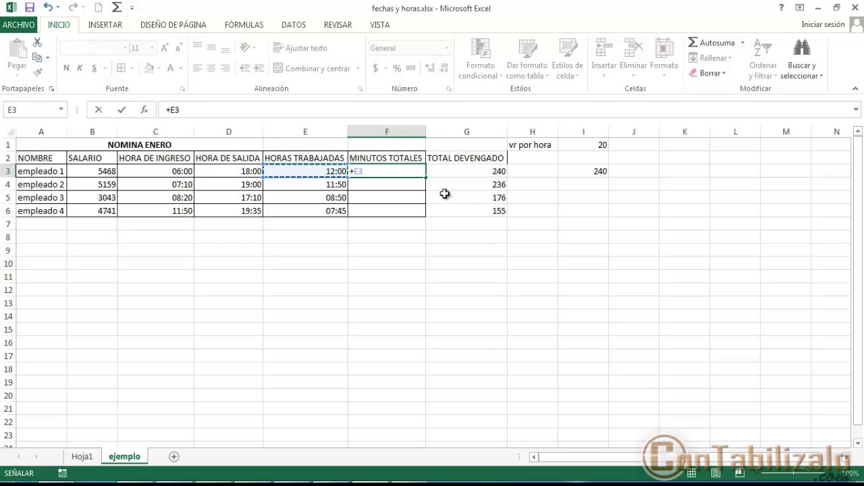
{"action": "type", "text": "*"}
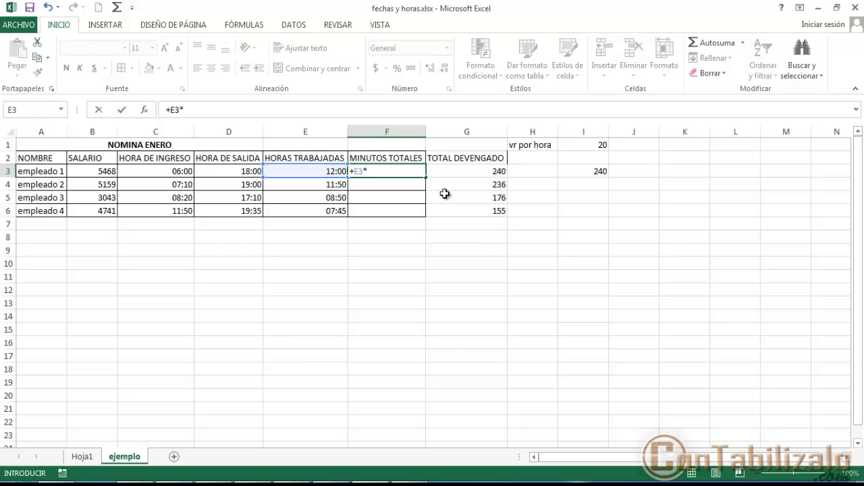
{"action": "key", "text": "ctrl+Return"}
{"action": "left_click_drag", "start_coordinate": [403, 174], "coordinate": [405, 209]}
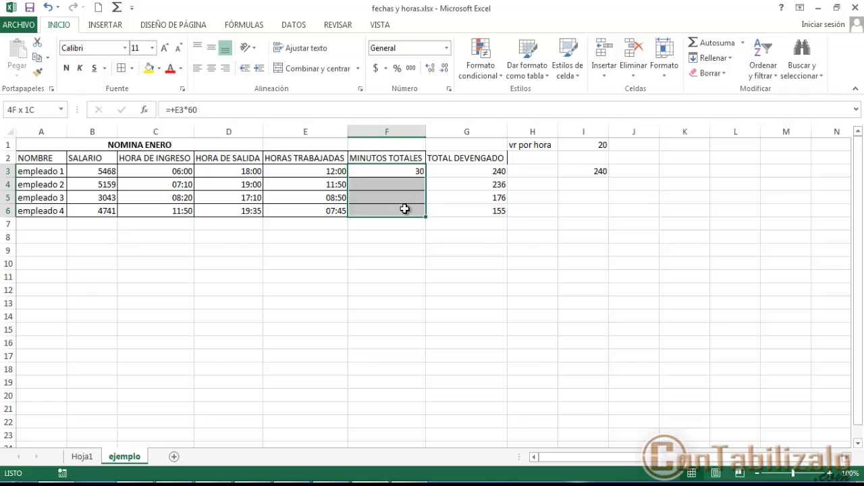
{"action": "key", "text": "ctrl+j"}
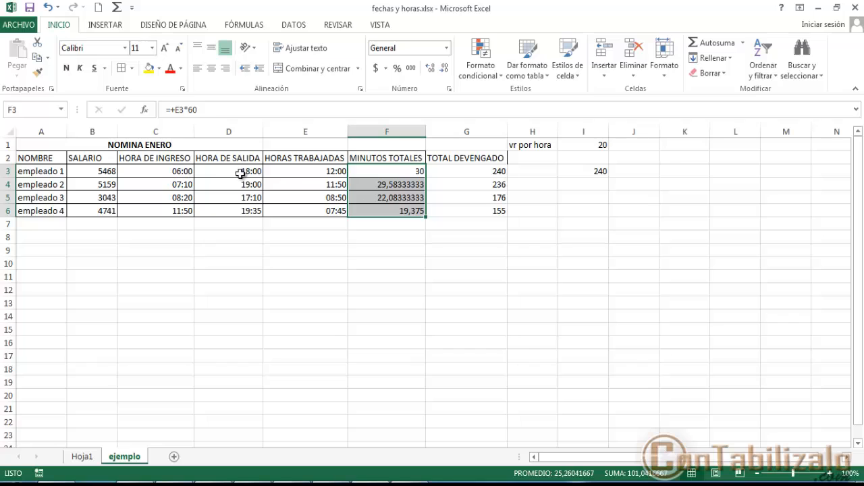
- Copy the number format of G3 onto the total minutes cells F3:F6
{"action": "left_click", "coordinate": [317, 172]}
{"action": "left_click", "coordinate": [407, 173]}
{"action": "left_click_drag", "start_coordinate": [405, 172], "coordinate": [409, 212]}
{"action": "left_click", "coordinate": [487, 173]}
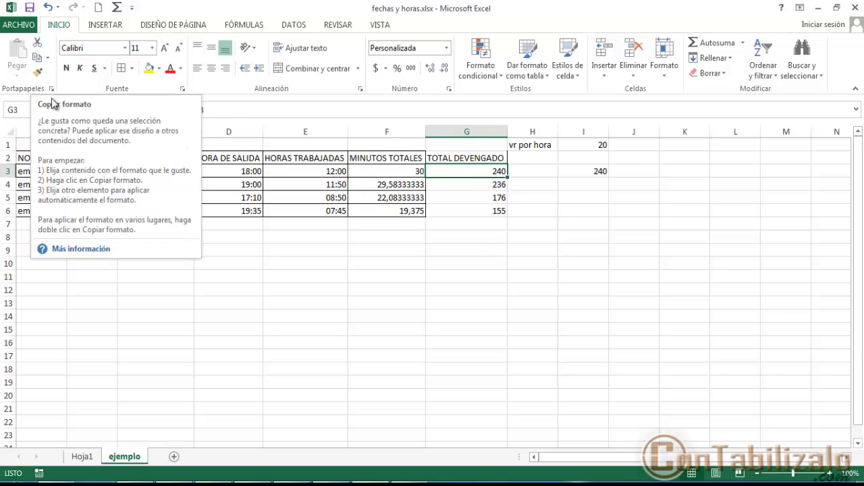
{"action": "left_click", "coordinate": [38, 71]}
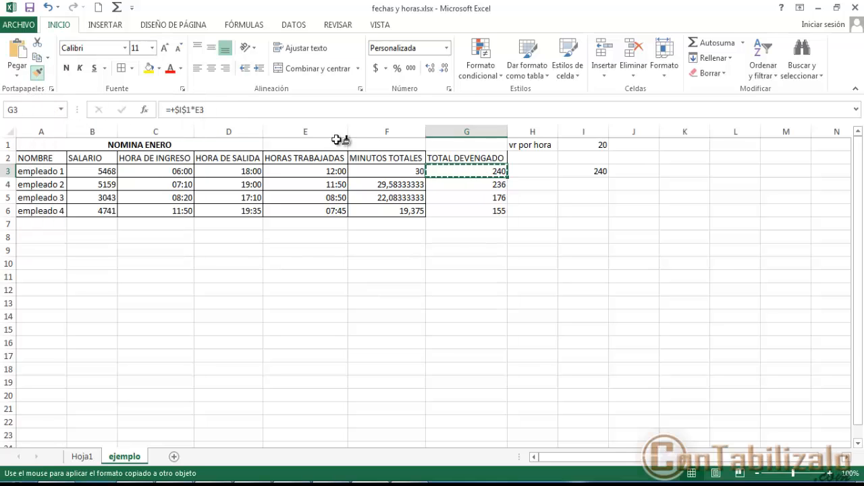
{"action": "left_click", "coordinate": [384, 171]}
{"action": "left_click_drag", "start_coordinate": [382, 171], "coordinate": [390, 205]}
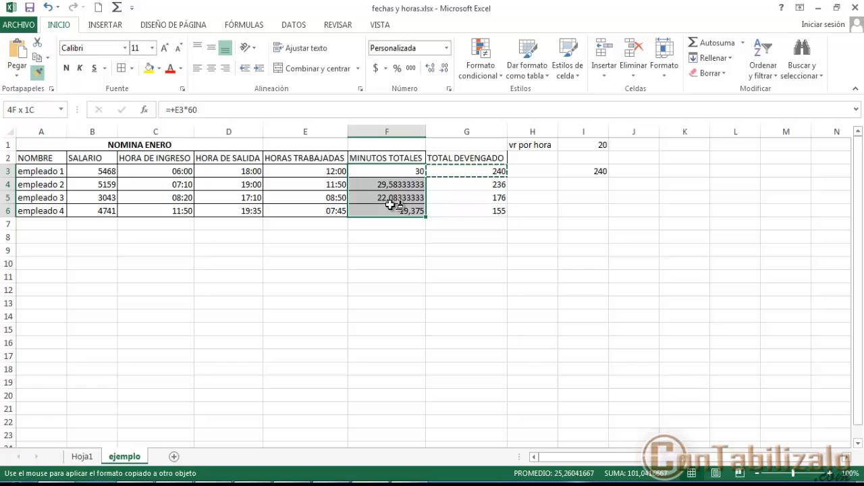
{"action": "left_click_drag", "start_coordinate": [390, 205], "coordinate": [390, 205]}
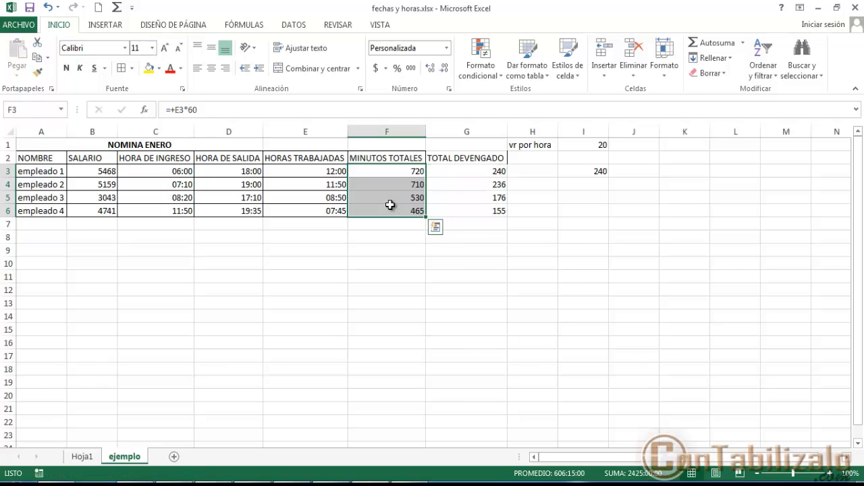
{"action": "left_click", "coordinate": [413, 175]}
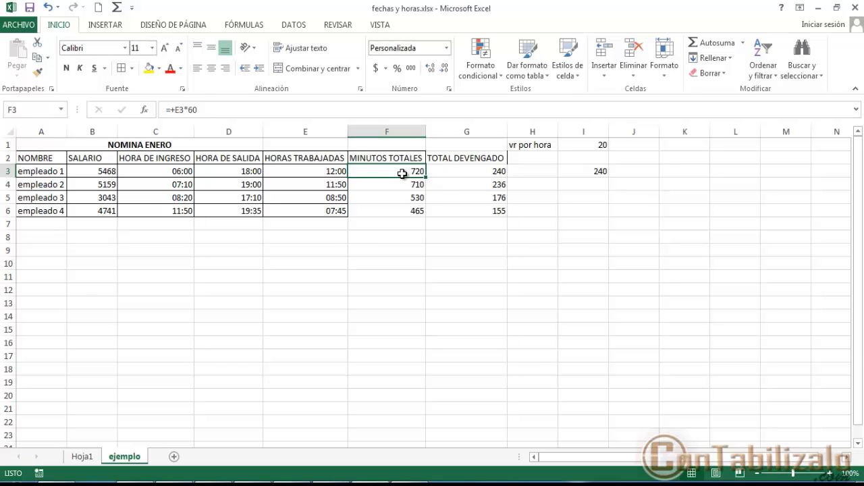
- Review the minutes formula for empleado 4, and select the payroll table A2:G6 including its headers
{"action": "left_click_drag", "start_coordinate": [416, 212], "coordinate": [382, 216]}
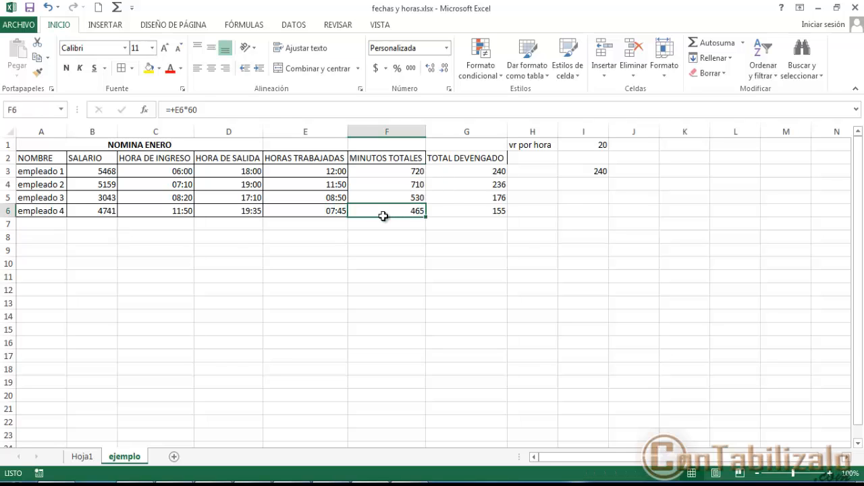
{"action": "left_click_drag", "start_coordinate": [477, 212], "coordinate": [164, 162]}
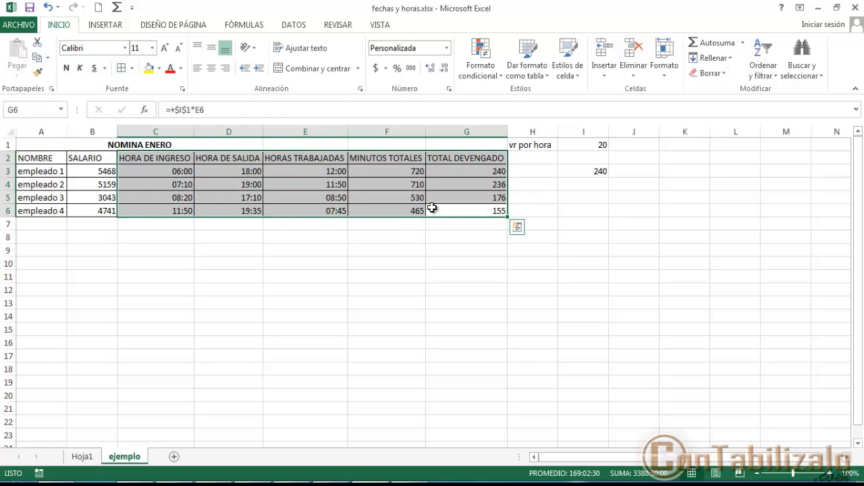
{"action": "key", "text": "shift+Left"}
{"action": "key", "text": "shift+Left"}
{"action": "key", "text": "shift+Up"}
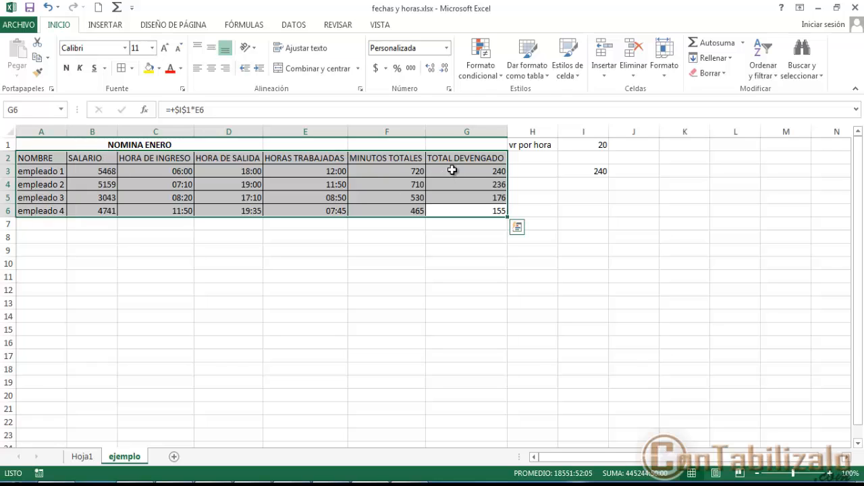
- Open the cell format settings of empleado 1's total earned in G3 to examine its custom number format
{"action": "left_click", "coordinate": [452, 171]}
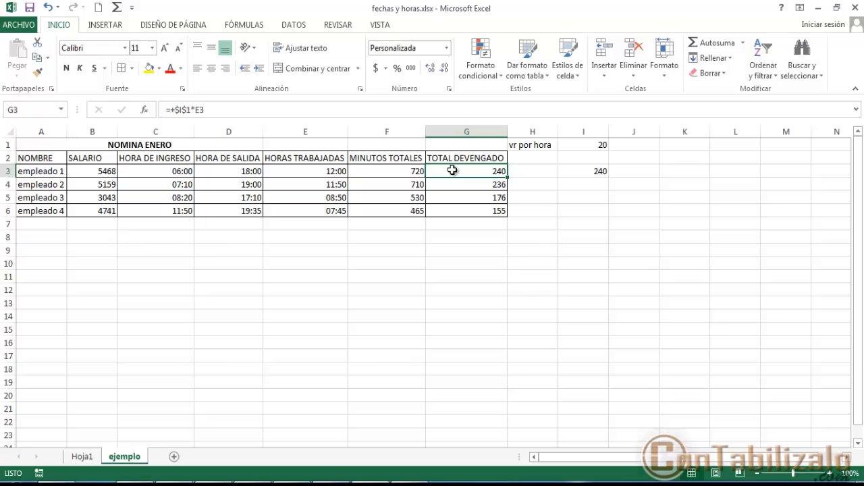
{"action": "right_click", "coordinate": [454, 172]}
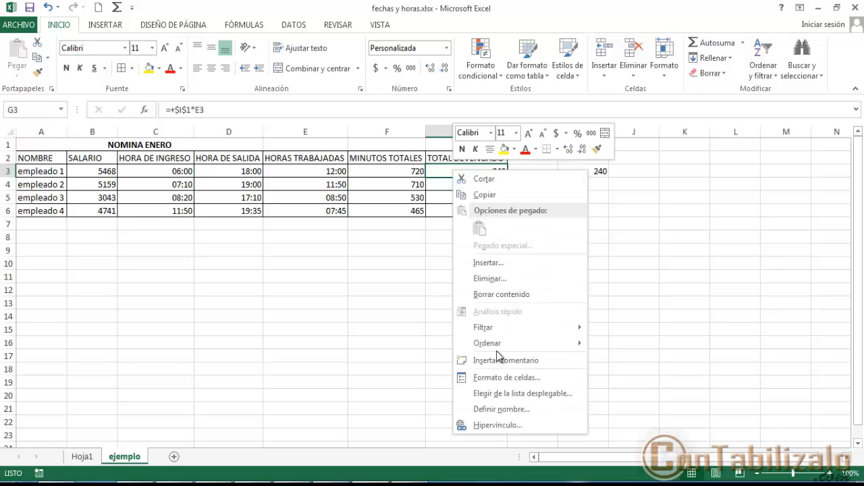
{"action": "left_click", "coordinate": [507, 378]}
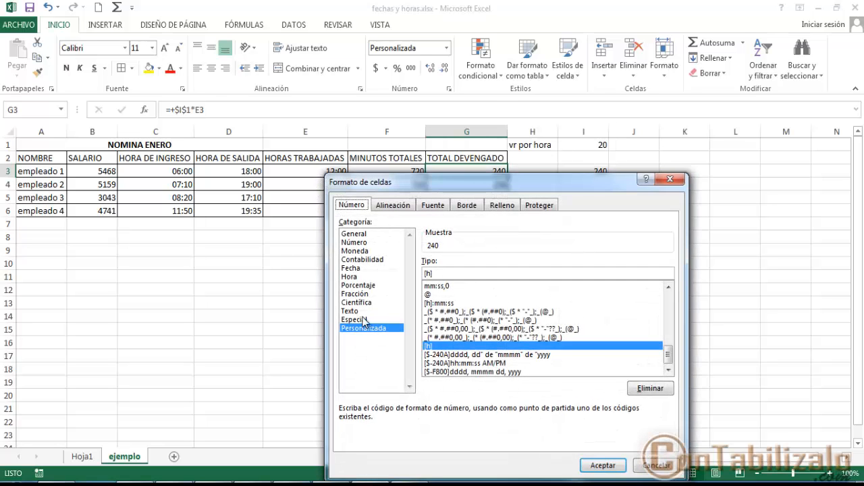